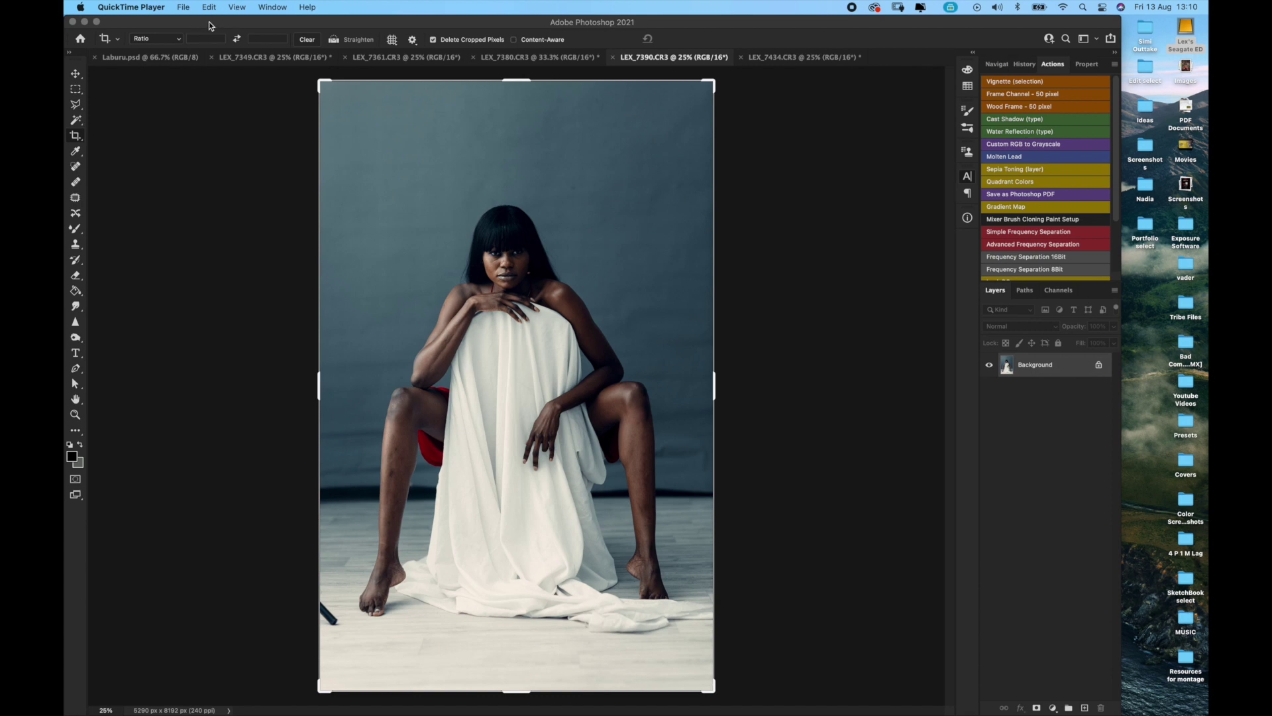
Select the seated woman with Select > Subject and switch to the Content-Aware Patch tool
click(192, 15)
click(310, 7)
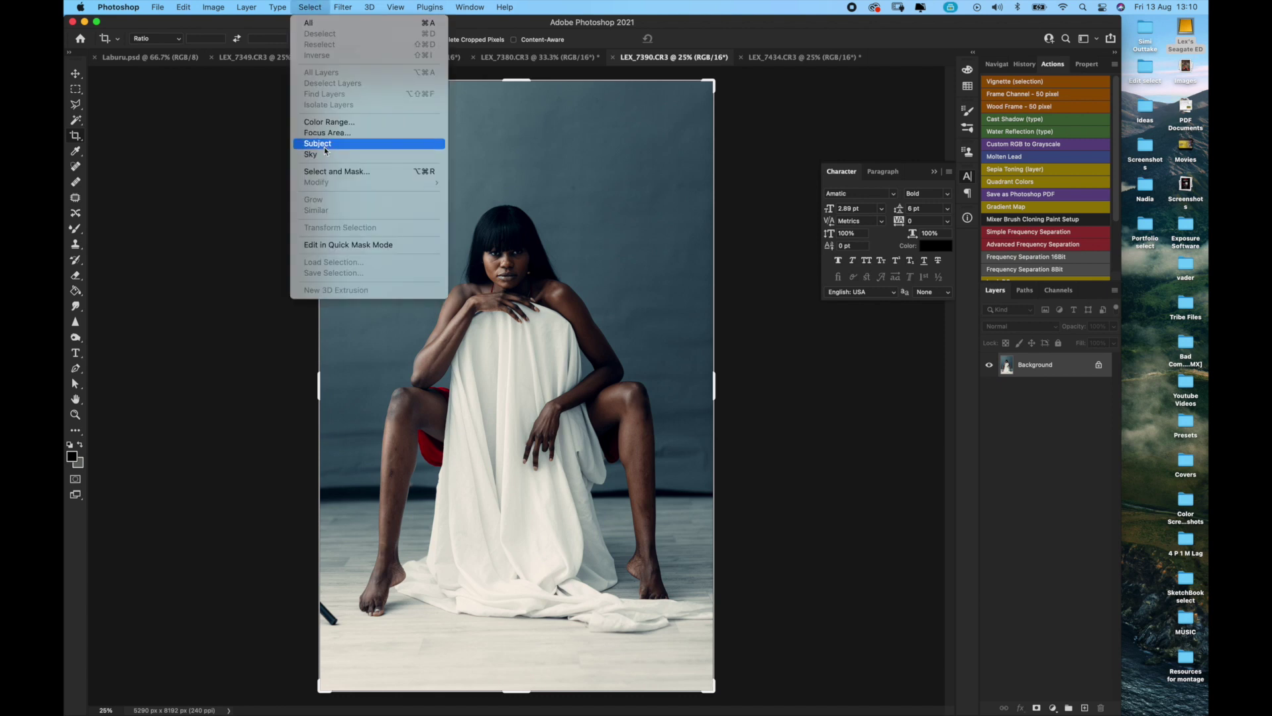
click(318, 144)
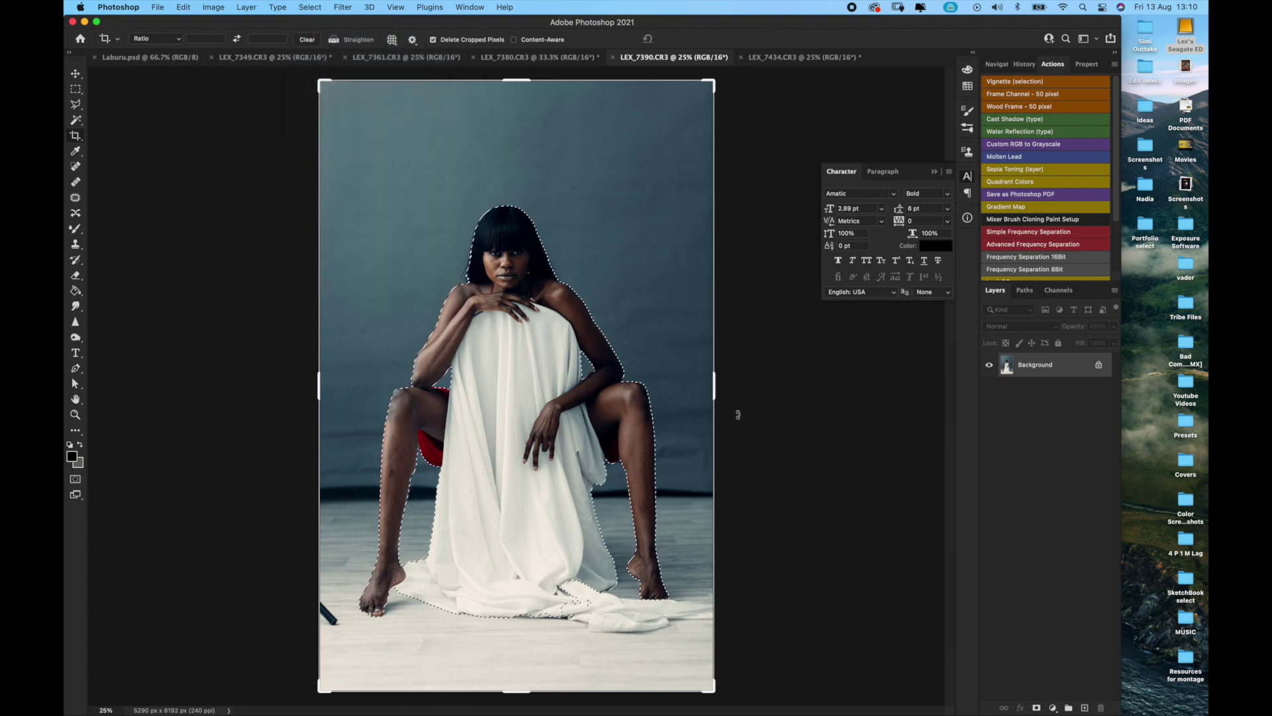
key(j)
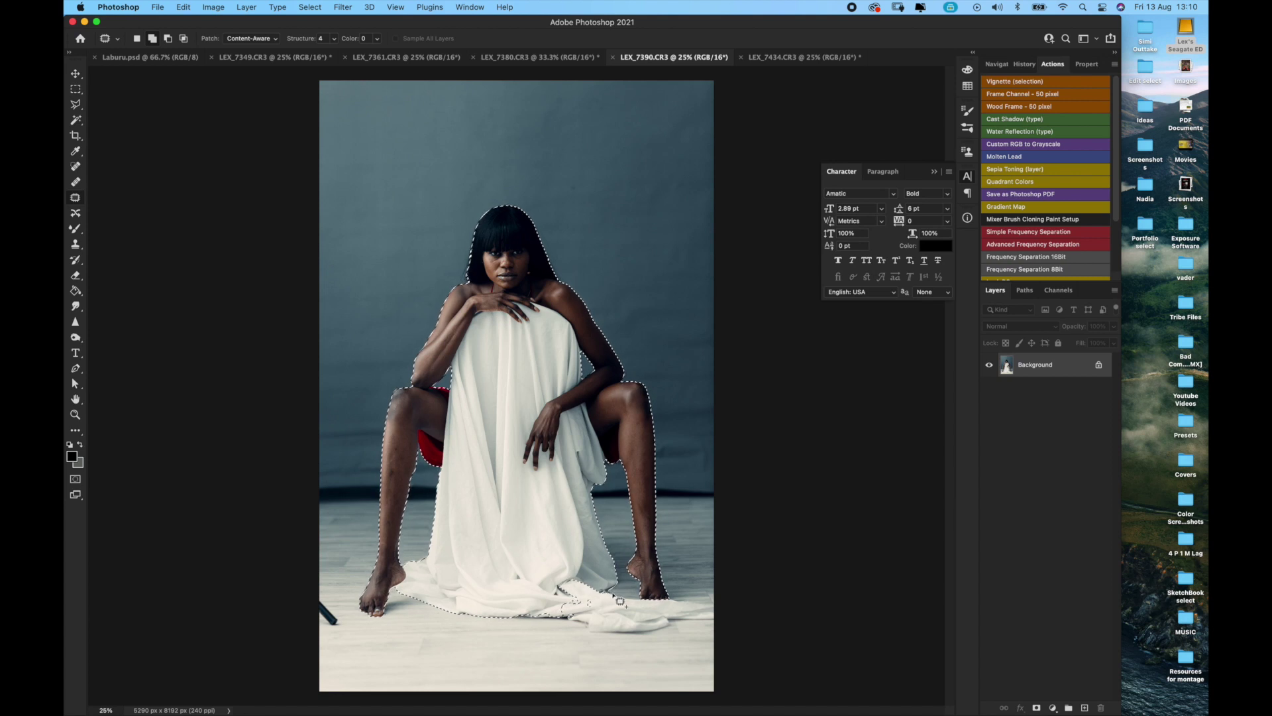
Copy the selected woman onto a new Layer 1 with Cmd+J
mouse_move(612, 600)
mouse_down()
mouse_move(722, 615)
mouse_move(634, 643)
mouse_move(528, 625)
mouse_move(530, 594)
mouse_move(573, 565)
mouse_move(613, 575)
mouse_move(618, 597)
mouse_up()
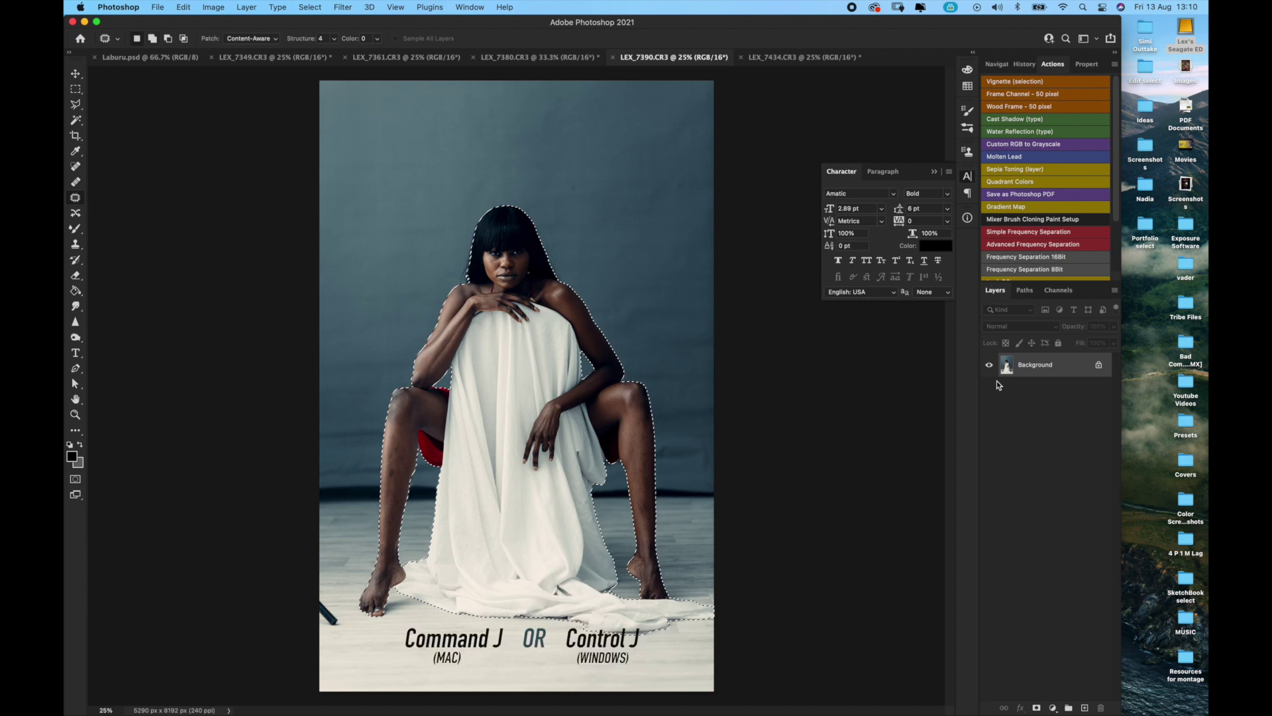
key(super+j)
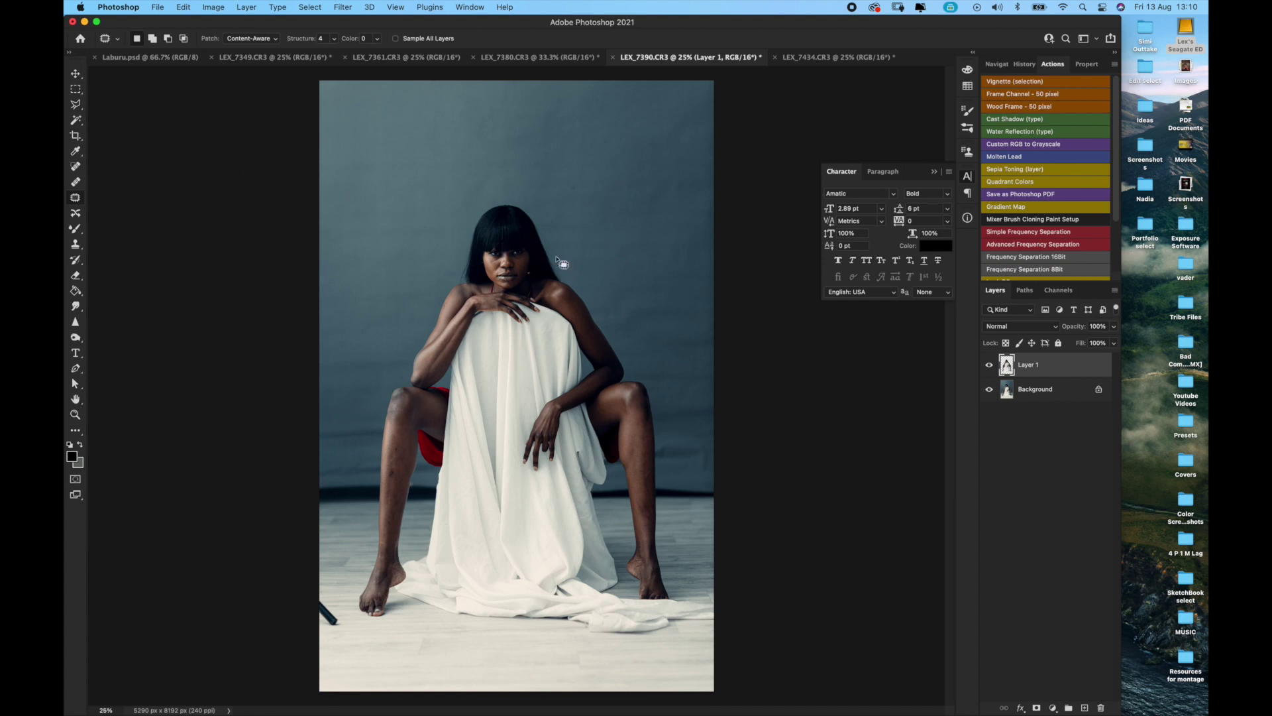
Invert the woman's selection and copy the Background without her onto Layer 2
click(76, 89)
drag(323, 193, 720, 637)
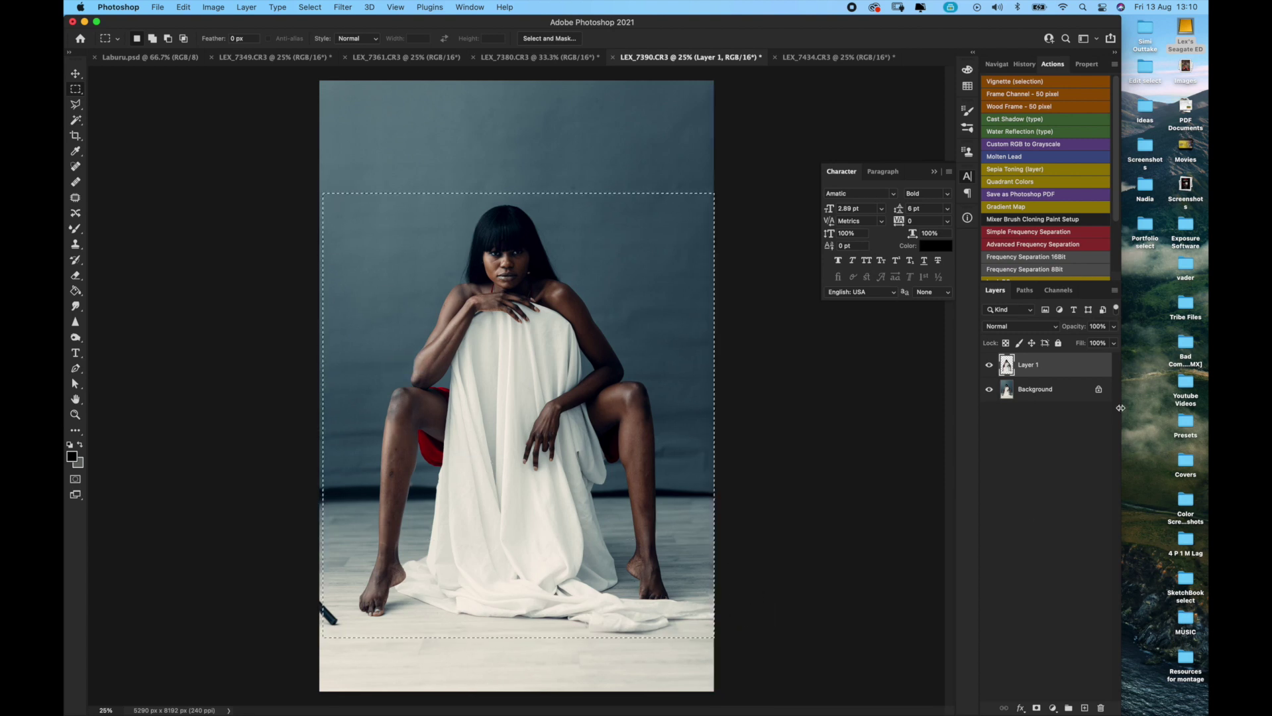
key(v)
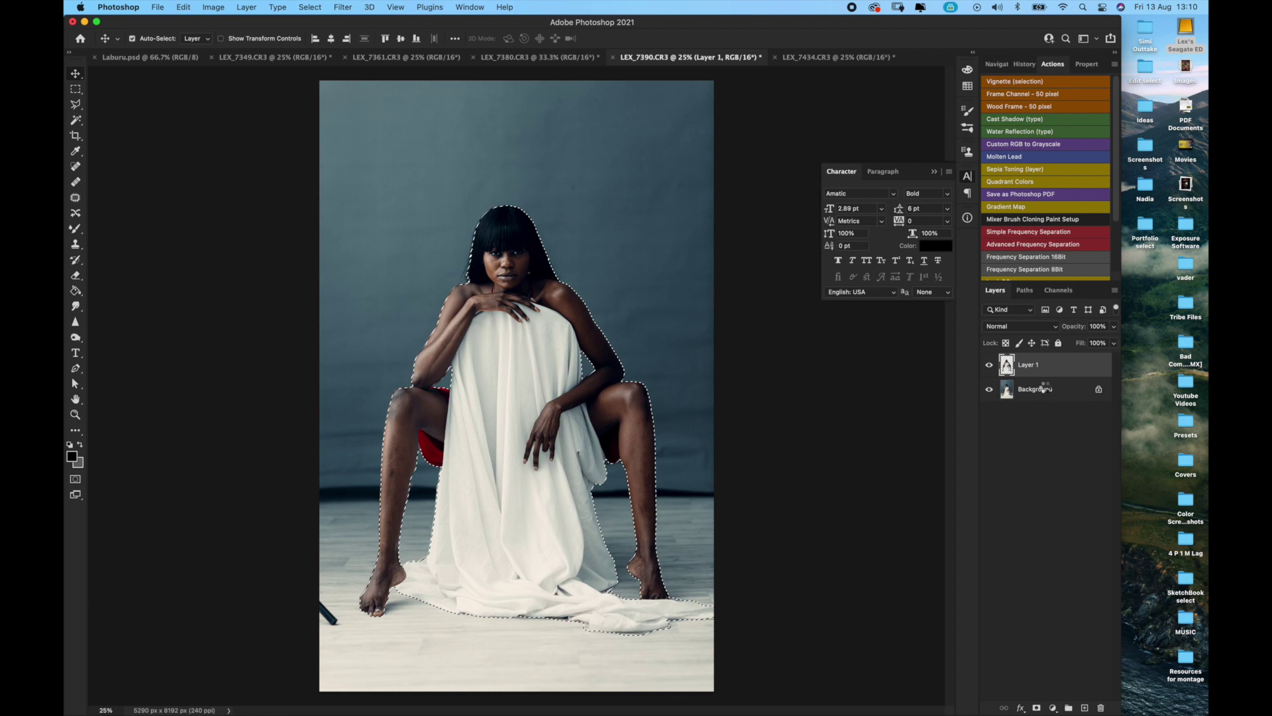
key(super+shift+i)
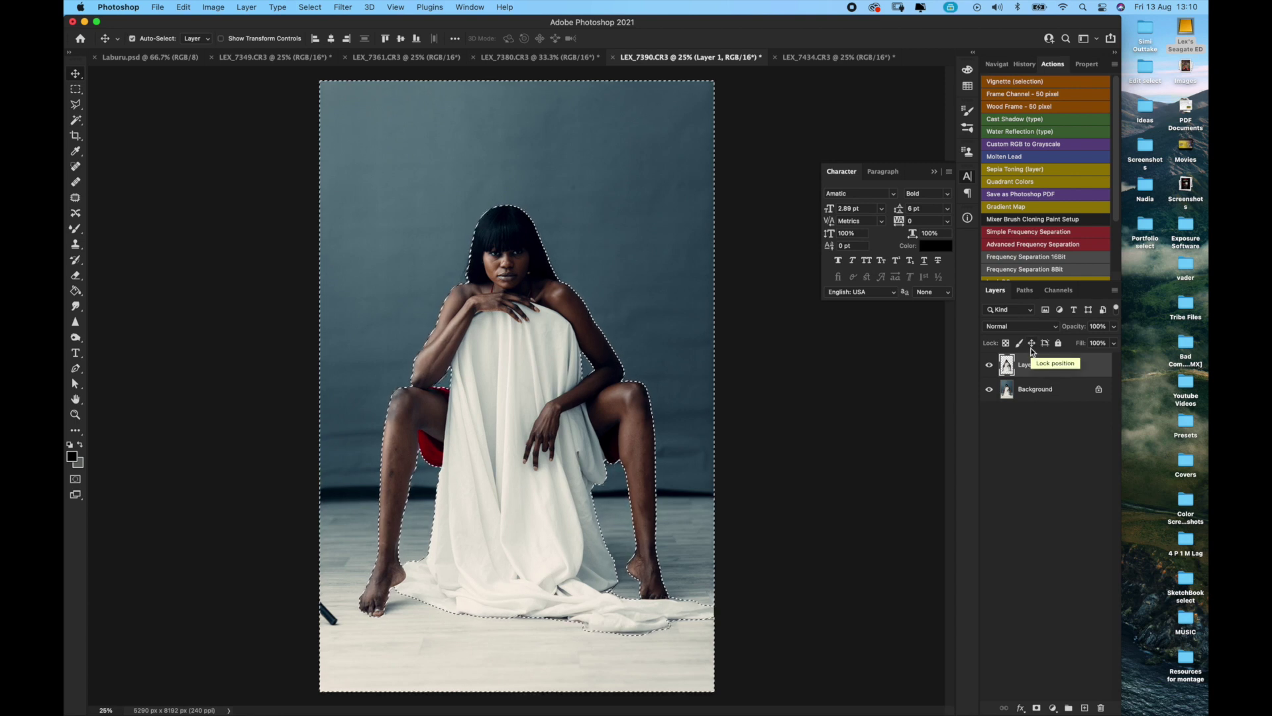
click(1056, 390)
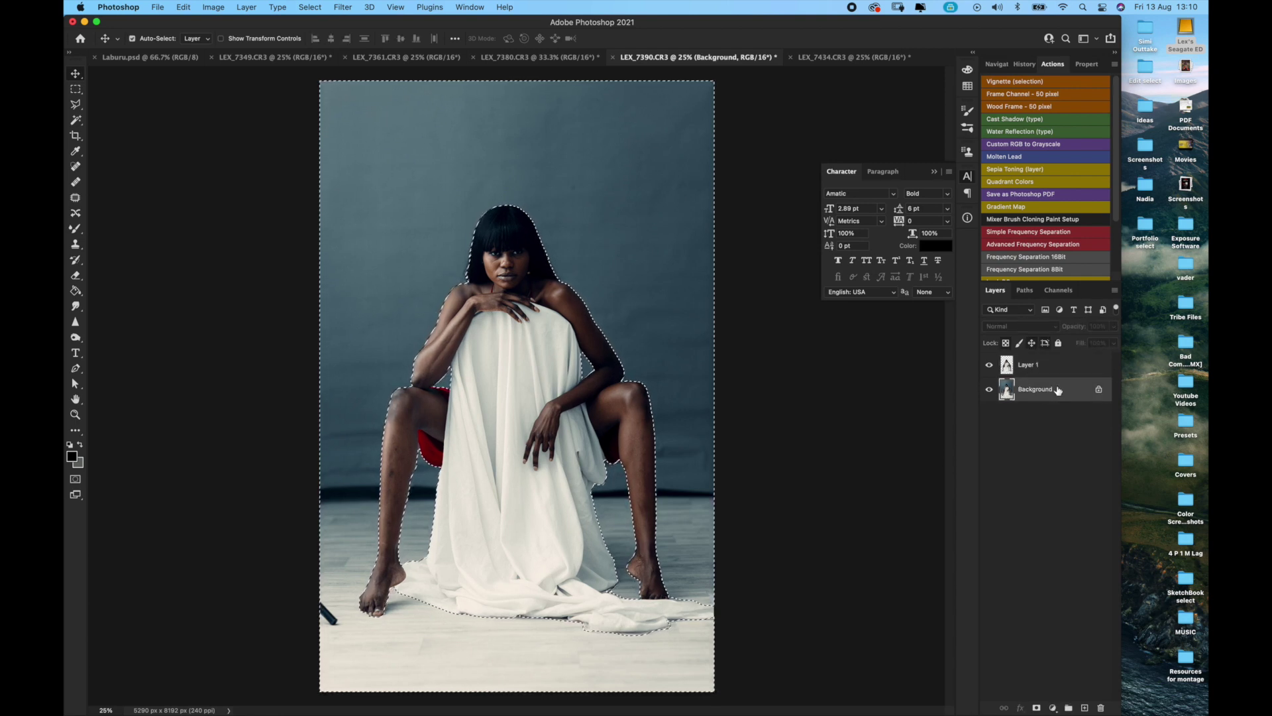
key(super+j)
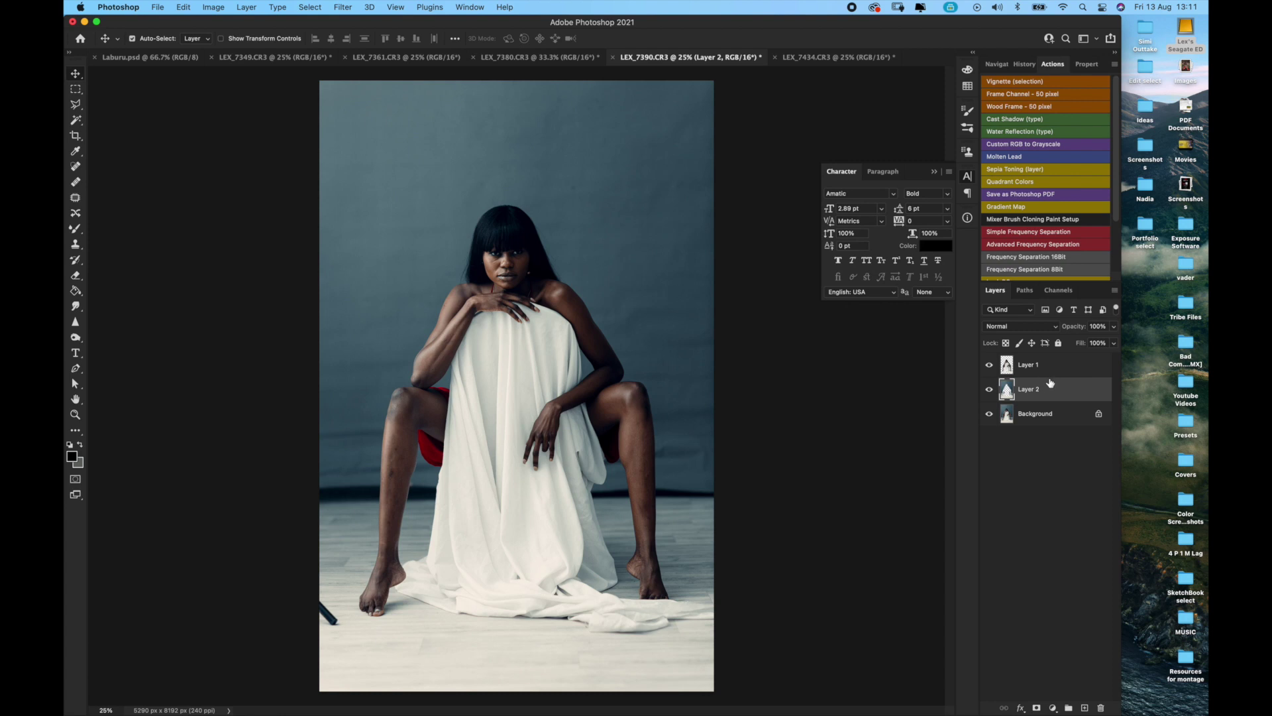
Marquee the floor from the backdrop's base to the bottom edge and copy it to Layer 3
click(77, 91)
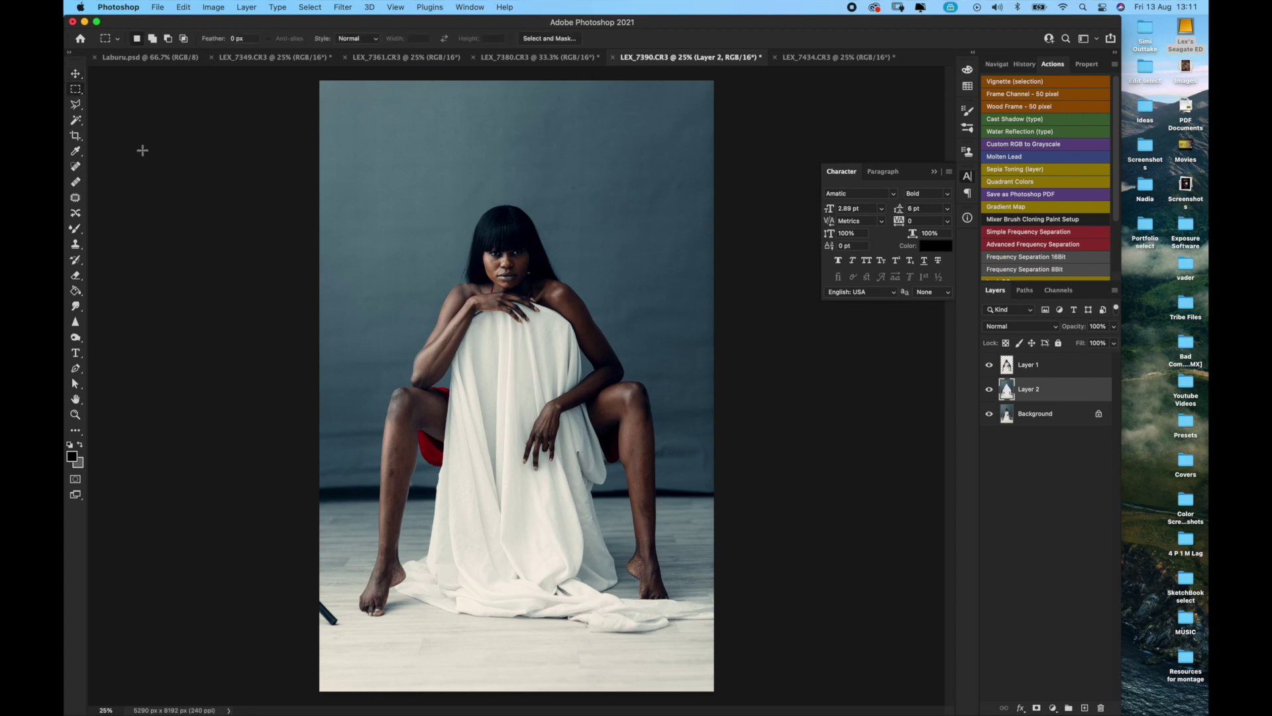
drag(318, 501, 763, 713)
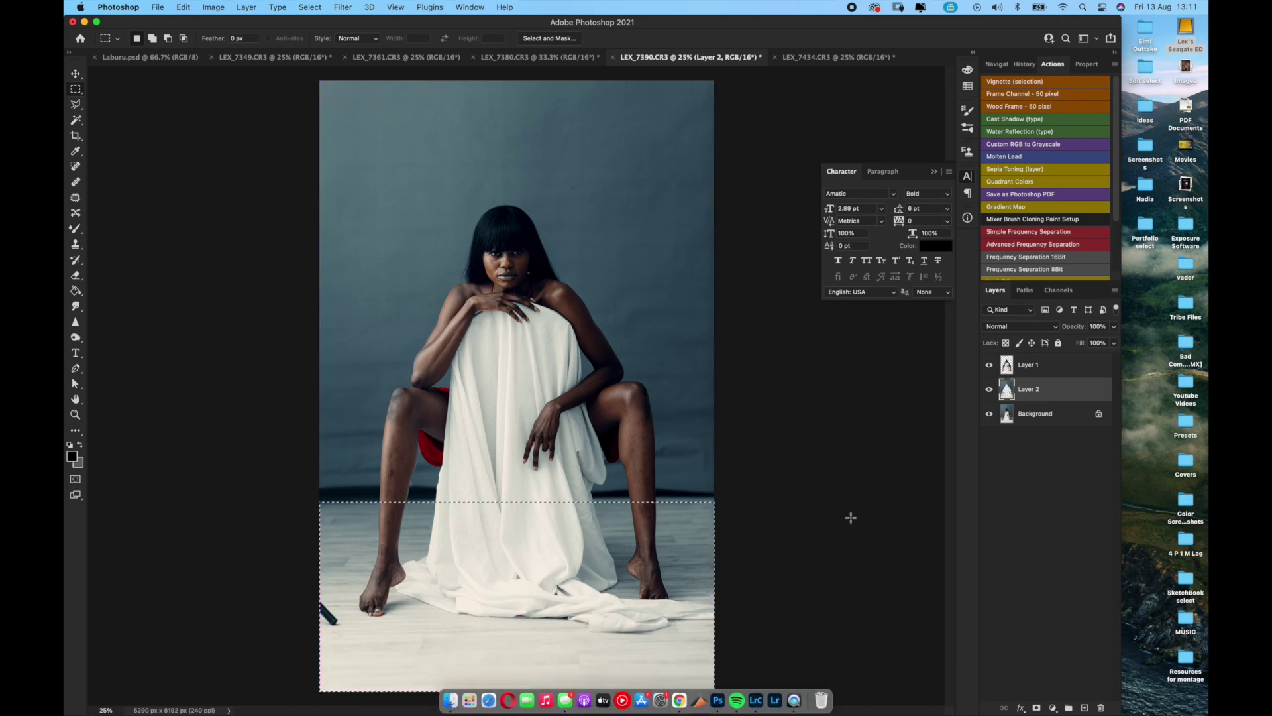
key(super+j)
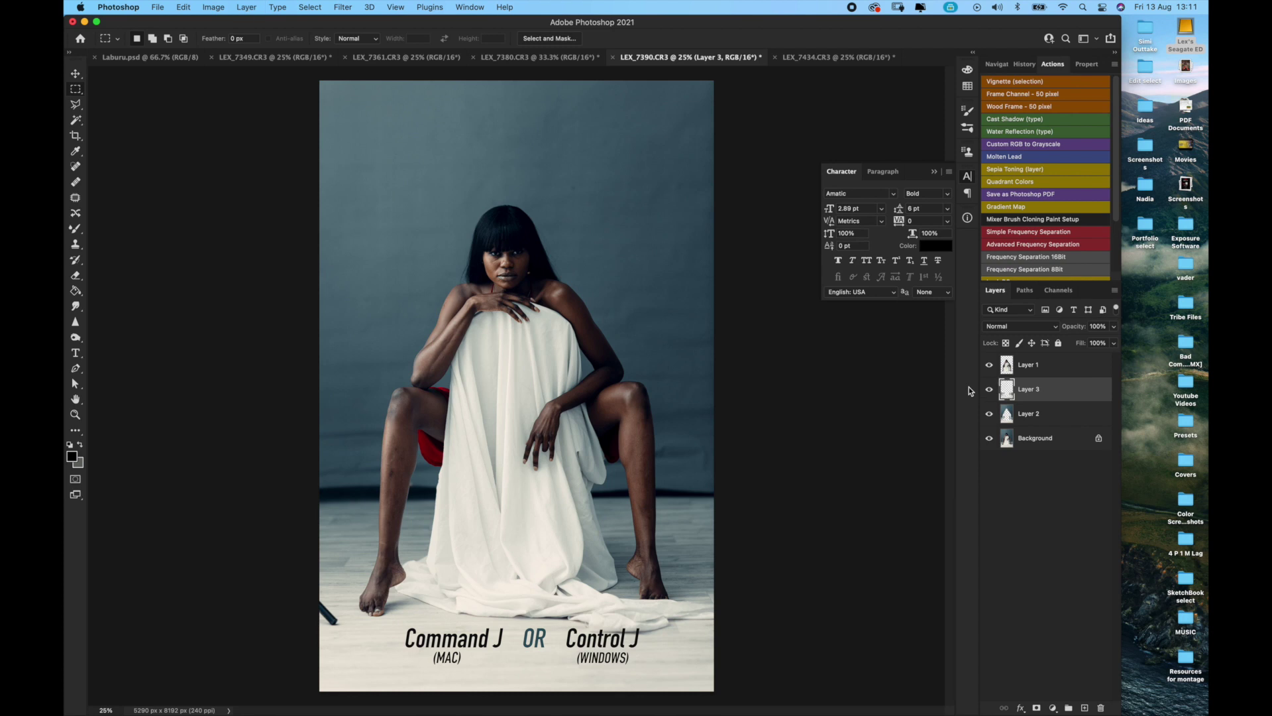
Apply Filter > Blur > Gaussian Blur to Layer 2's backdrop
click(1034, 418)
click(342, 7)
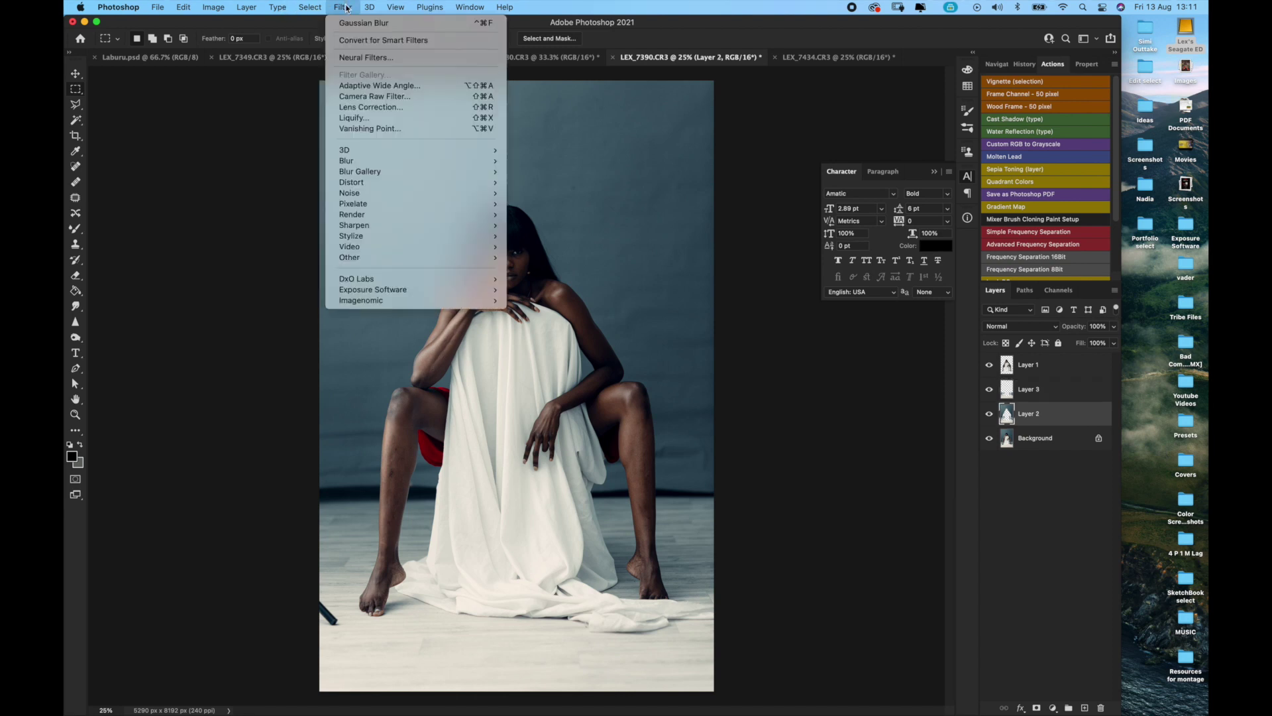
mouse_move(434, 161)
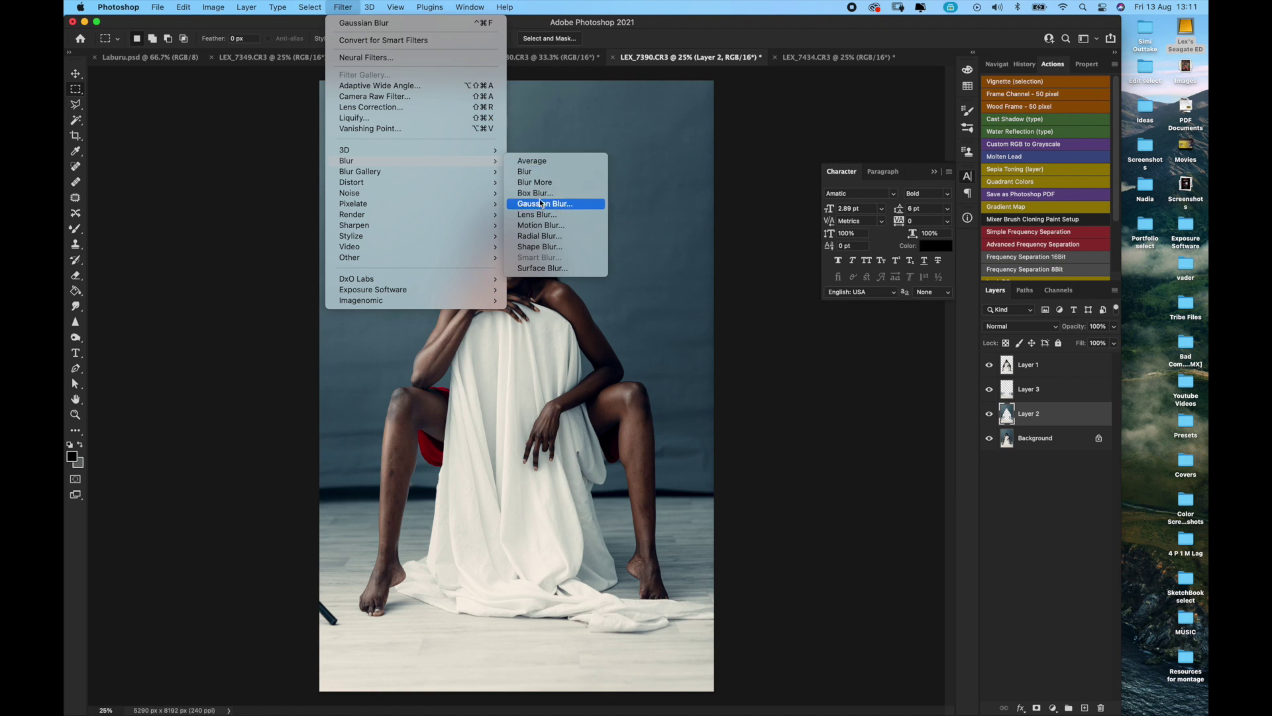
click(542, 204)
key(Return)
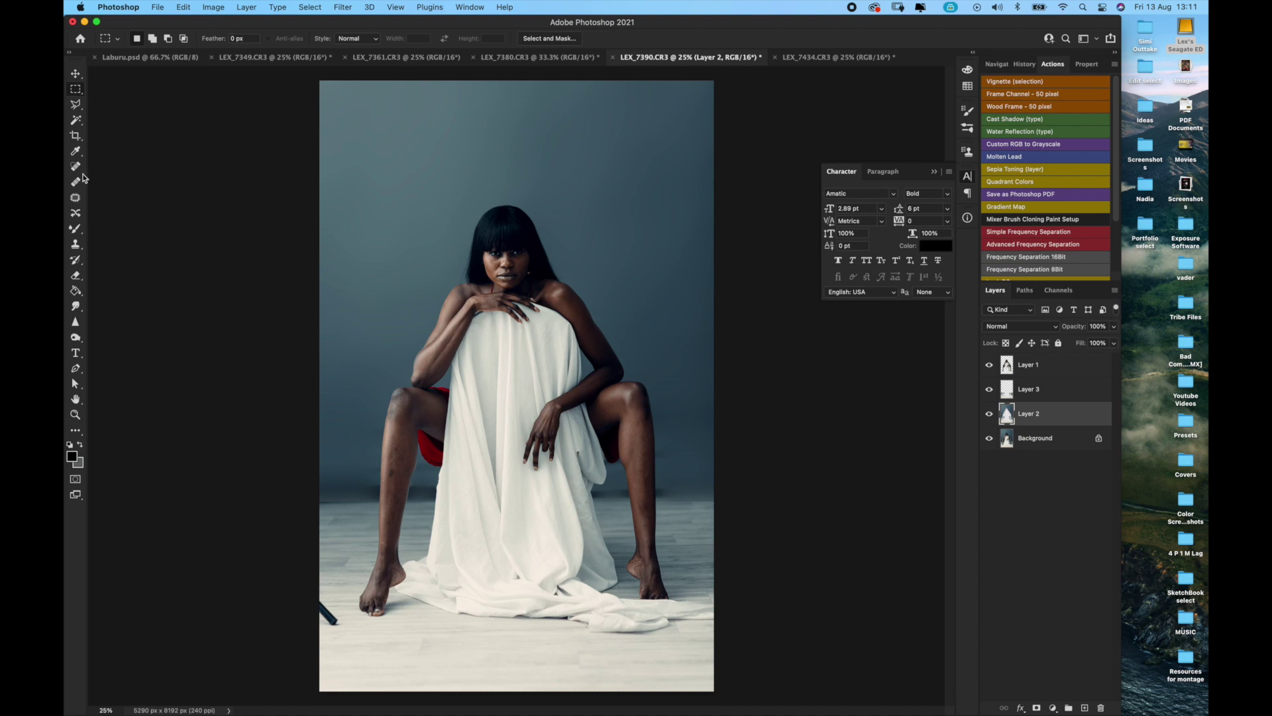
Patch the strip across the legs and floor line with clean backdrop from above
drag(318, 451, 722, 515)
key(j)
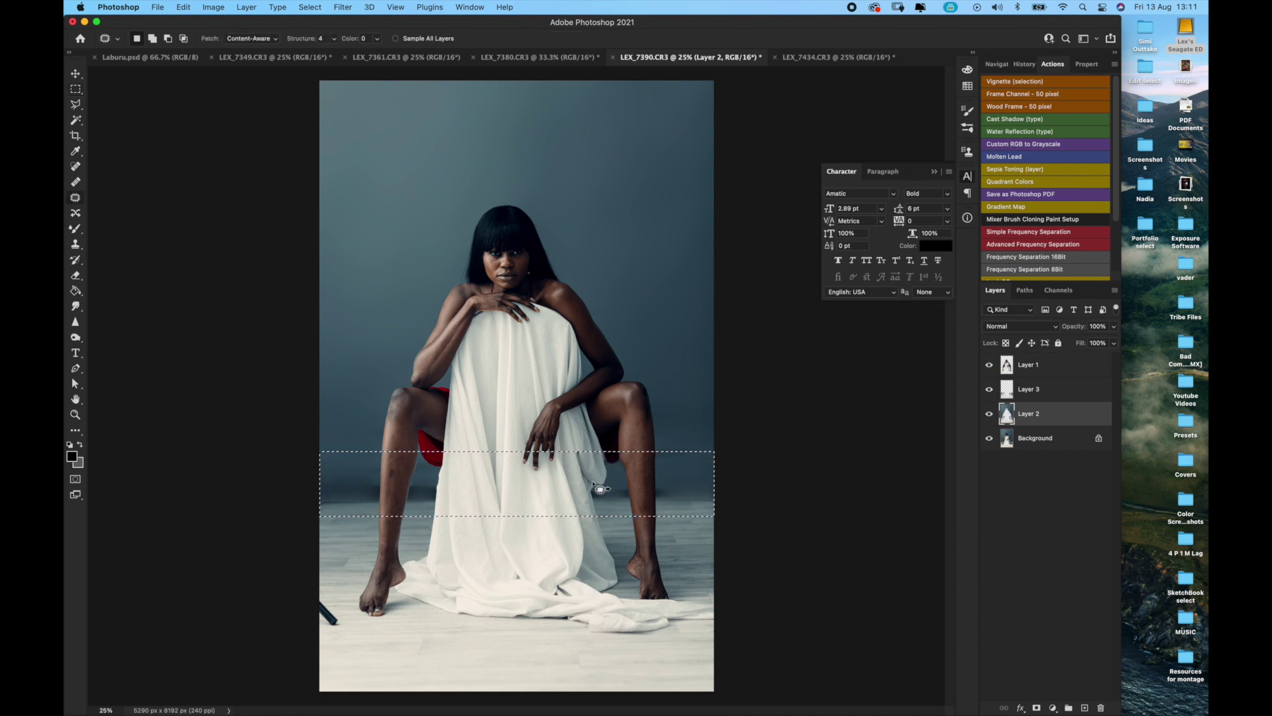
drag(589, 488, 606, 171)
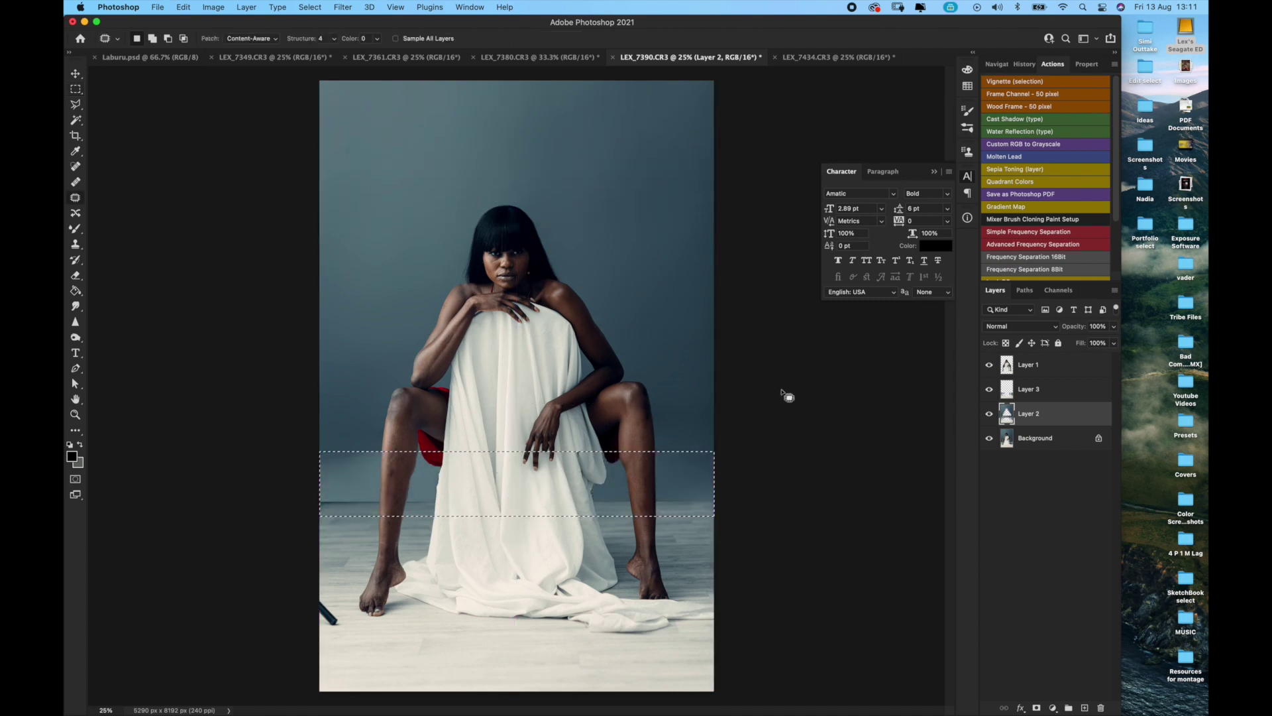
mouse_move(389, 418)
mouse_down()
mouse_move(351, 419)
mouse_move(302, 451)
mouse_move(357, 472)
mouse_move(704, 451)
mouse_move(662, 418)
mouse_up()
key(ctrl+d)
Smooth the hazy wall band beside the left leg and knee with a size-1000 Mixer Brush
key(b)
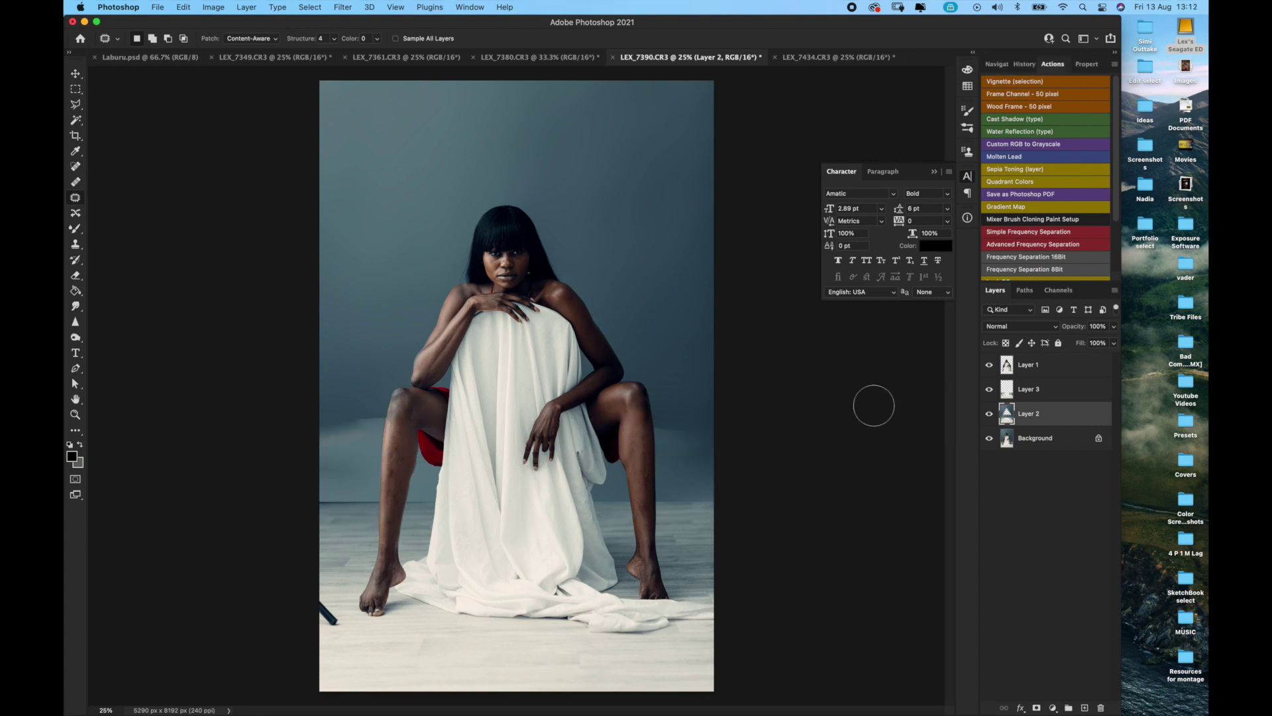
key(bracketright)
key(bracketright)
key(bracketright)
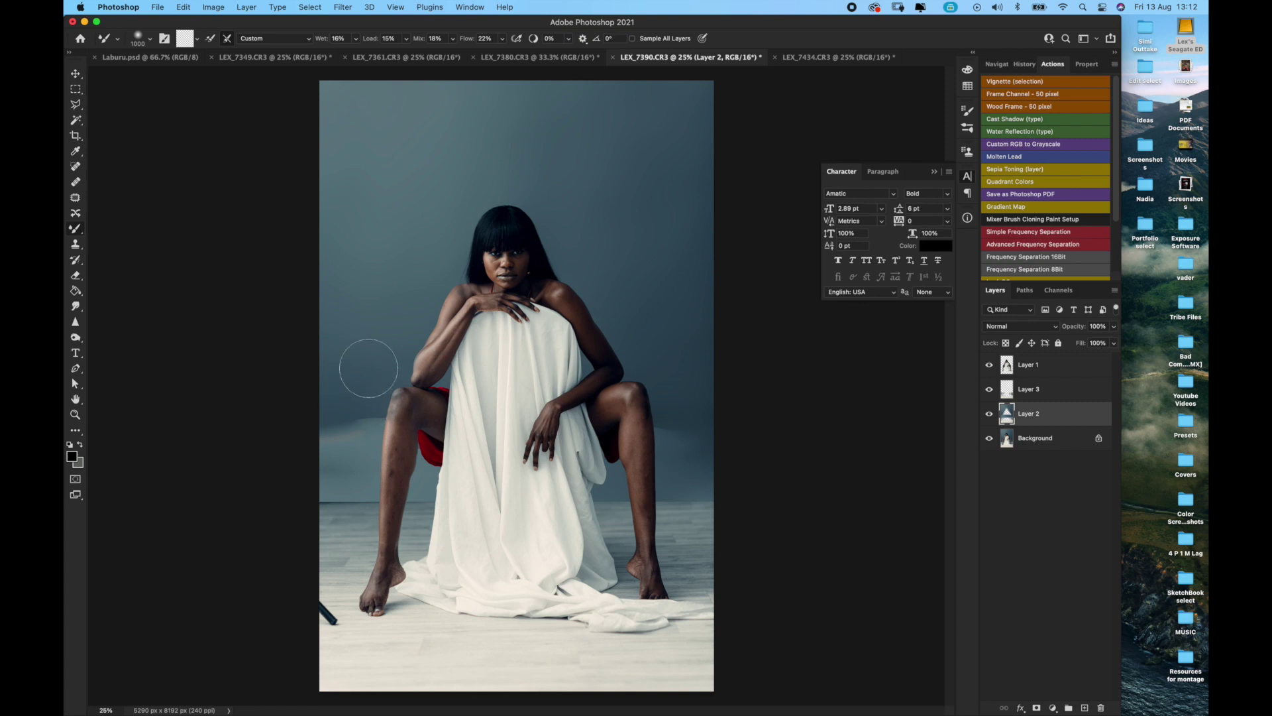
mouse_move(364, 422)
mouse_down()
mouse_move(355, 455)
mouse_move(344, 398)
mouse_move(359, 421)
mouse_move(353, 458)
mouse_move(340, 382)
mouse_move(335, 453)
mouse_up()
mouse_move(670, 375)
mouse_down()
mouse_move(659, 455)
mouse_move(673, 385)
mouse_move(649, 448)
mouse_move(707, 392)
mouse_move(676, 385)
mouse_move(665, 446)
mouse_up()
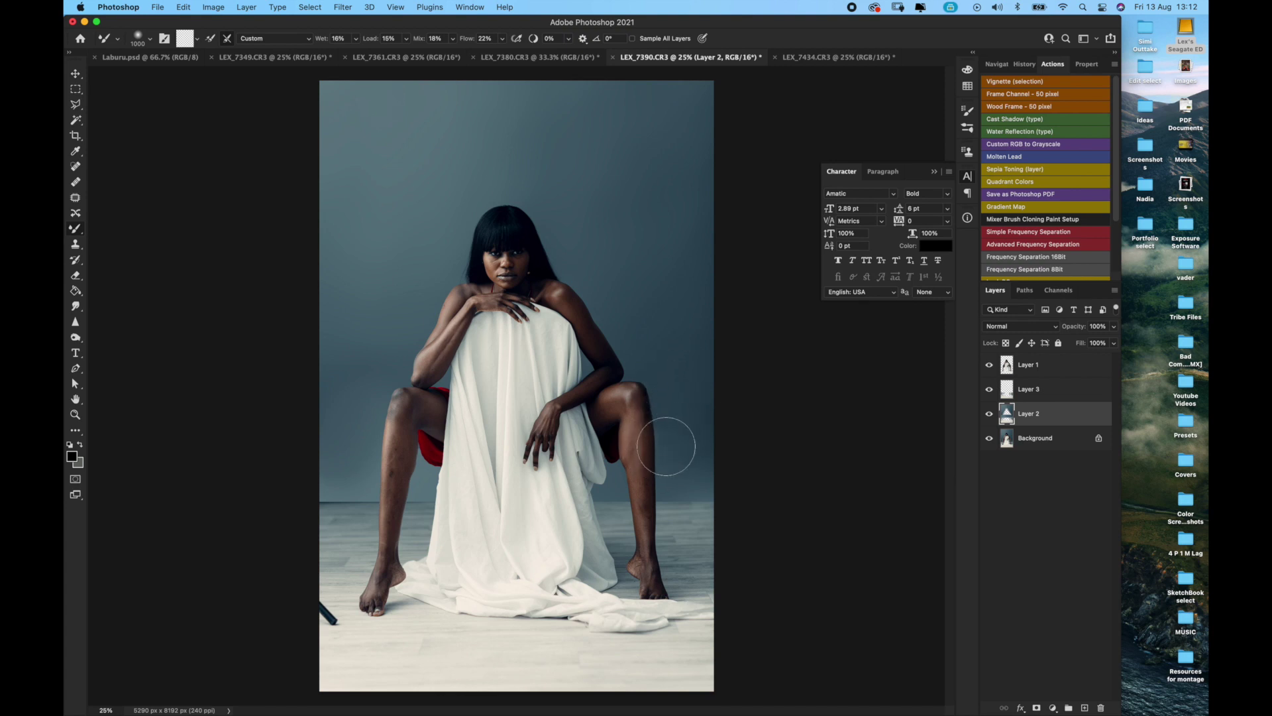
click(74, 95)
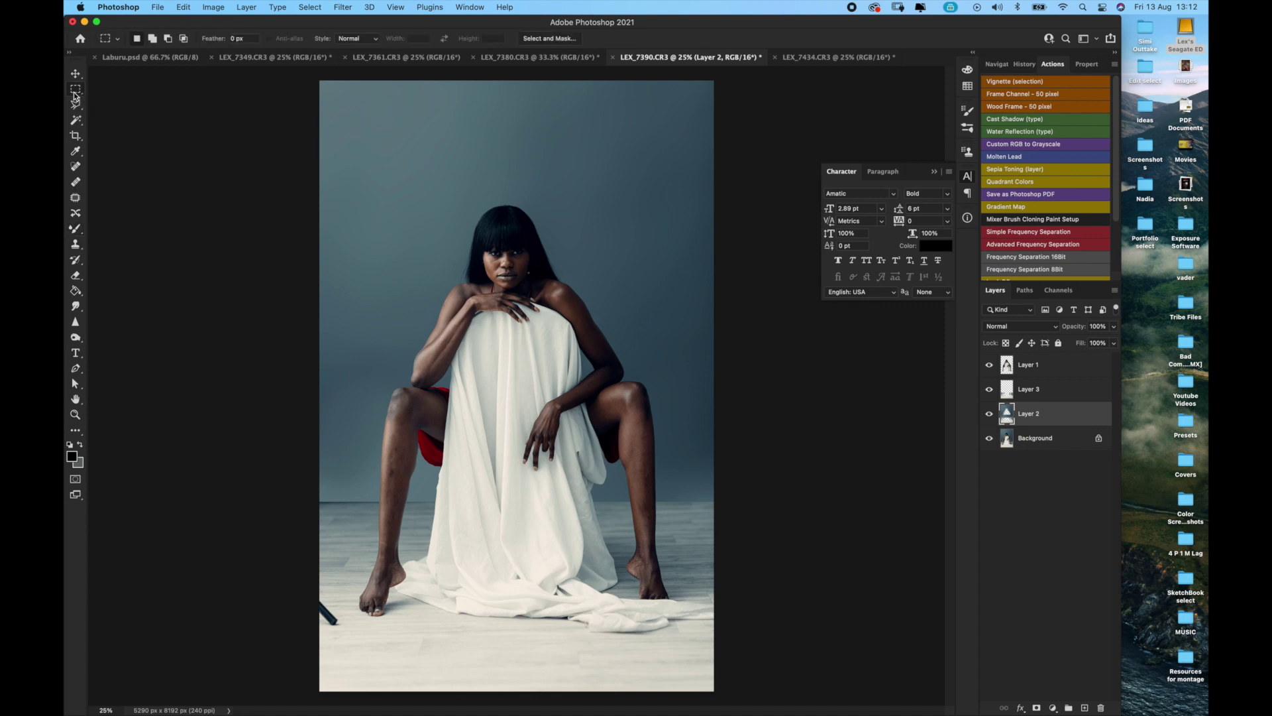
On Layer 3, patch out the dark pen at bottom-left with clean floor in Normal mode
drag(322, 479, 748, 515)
click(1026, 392)
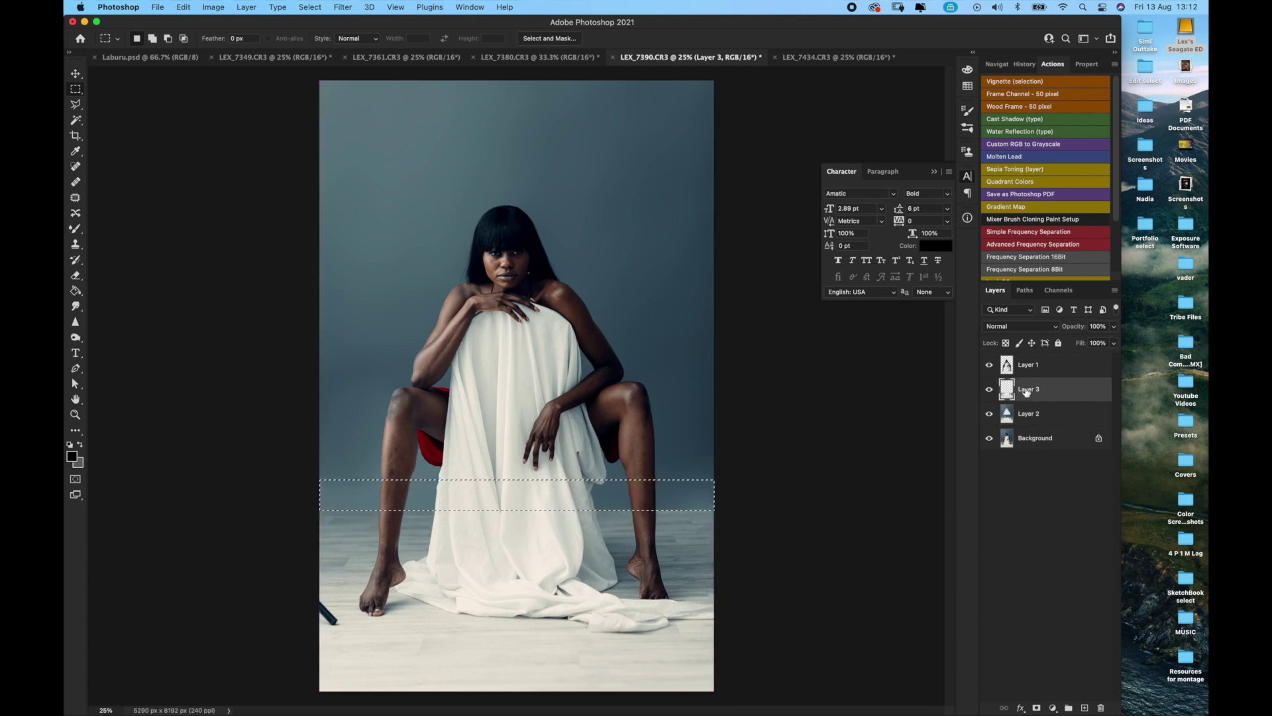
drag(315, 595, 340, 633)
key(j)
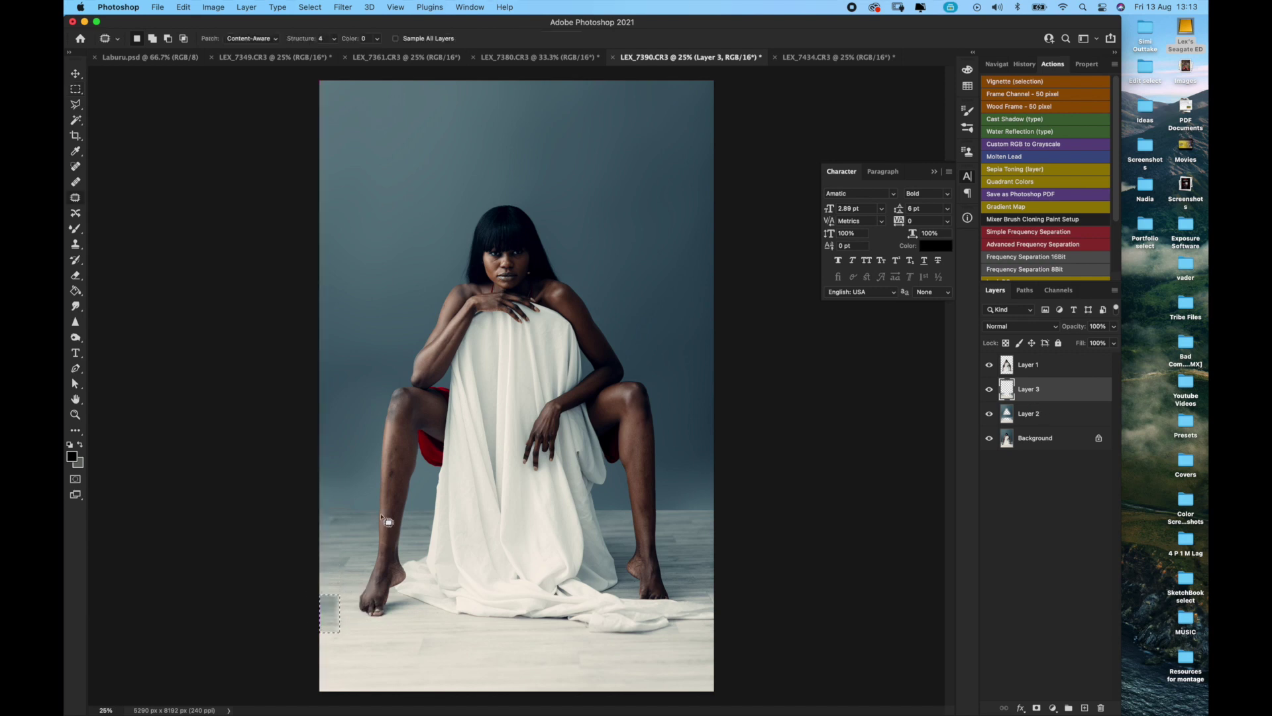
click(252, 39)
click(246, 26)
drag(330, 613, 331, 666)
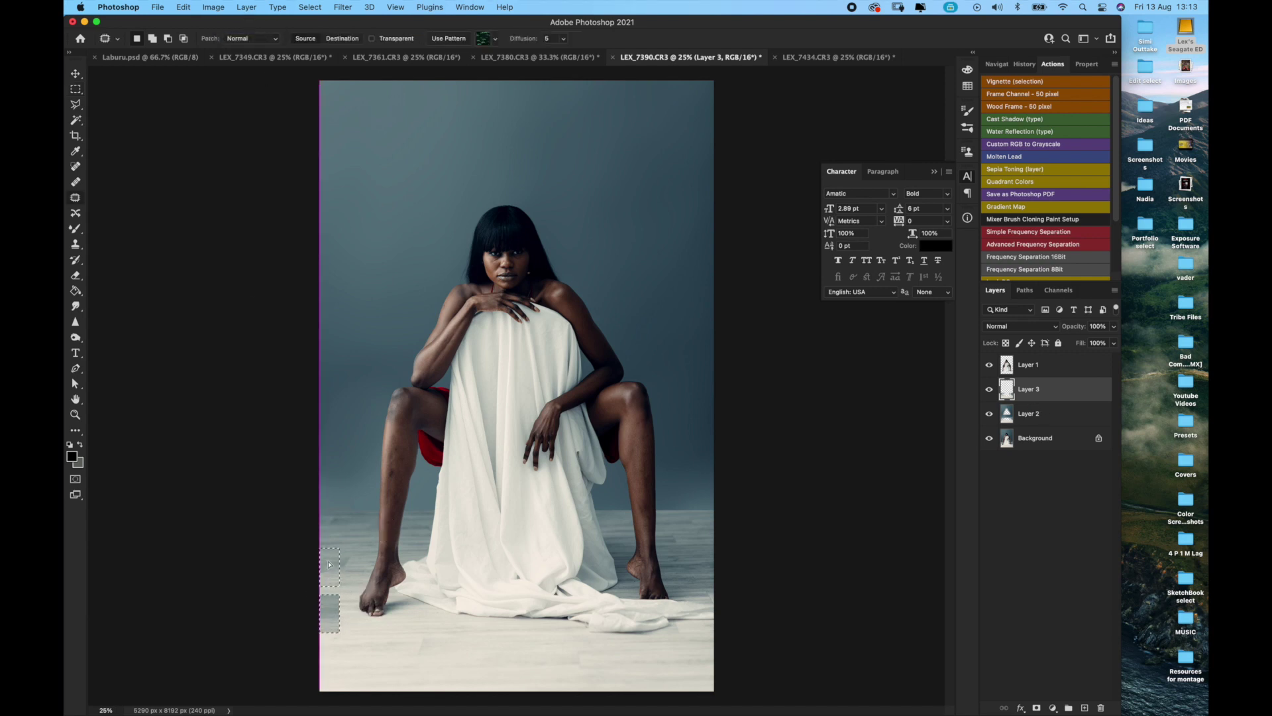
key(super+d)
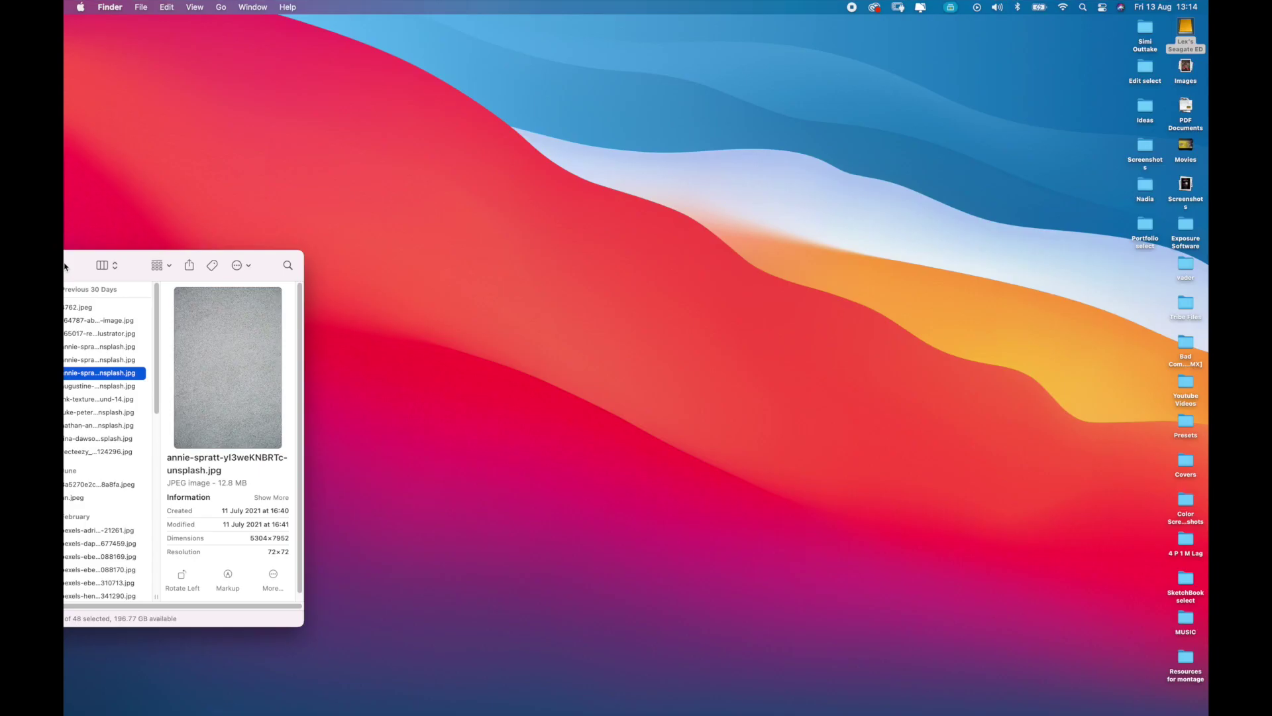
Drag annie-spratt-yl3weKNBRTc-unsplash.jpg from Finder onto the canvas and commit it as a layer
drag(65, 266, 937, 210)
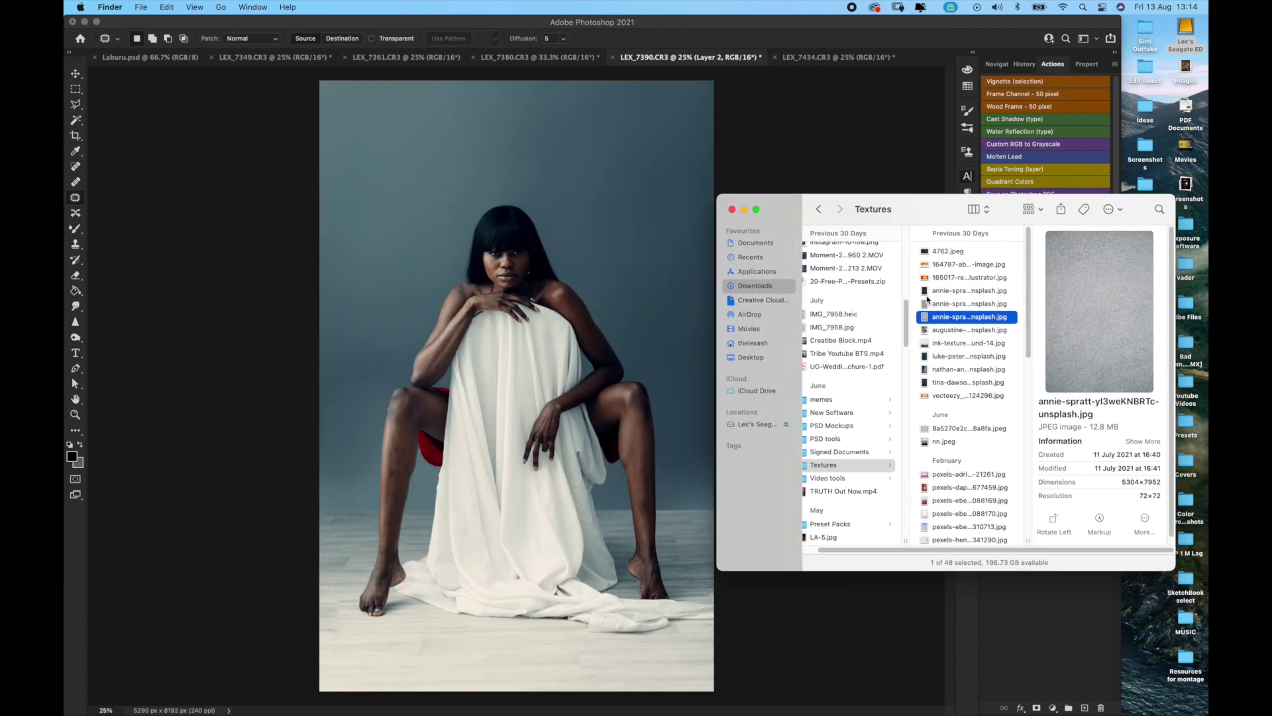
drag(954, 322, 649, 340)
key(Return)
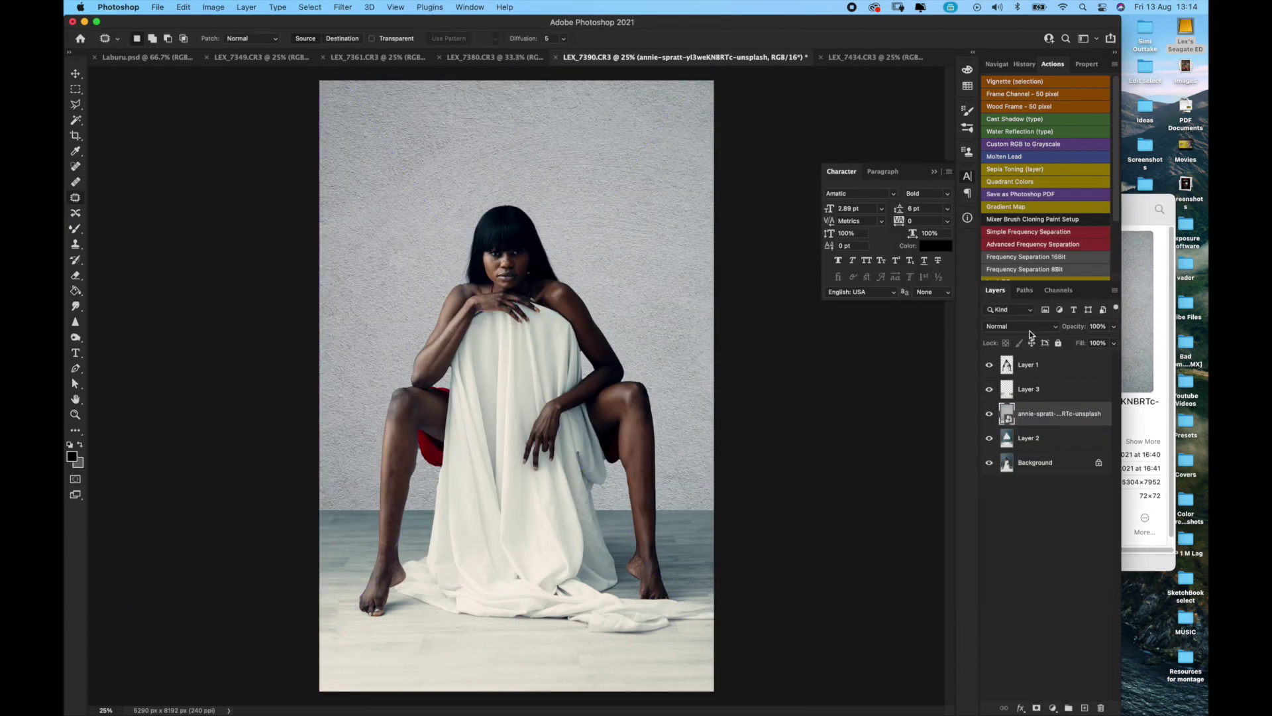
click(1030, 327)
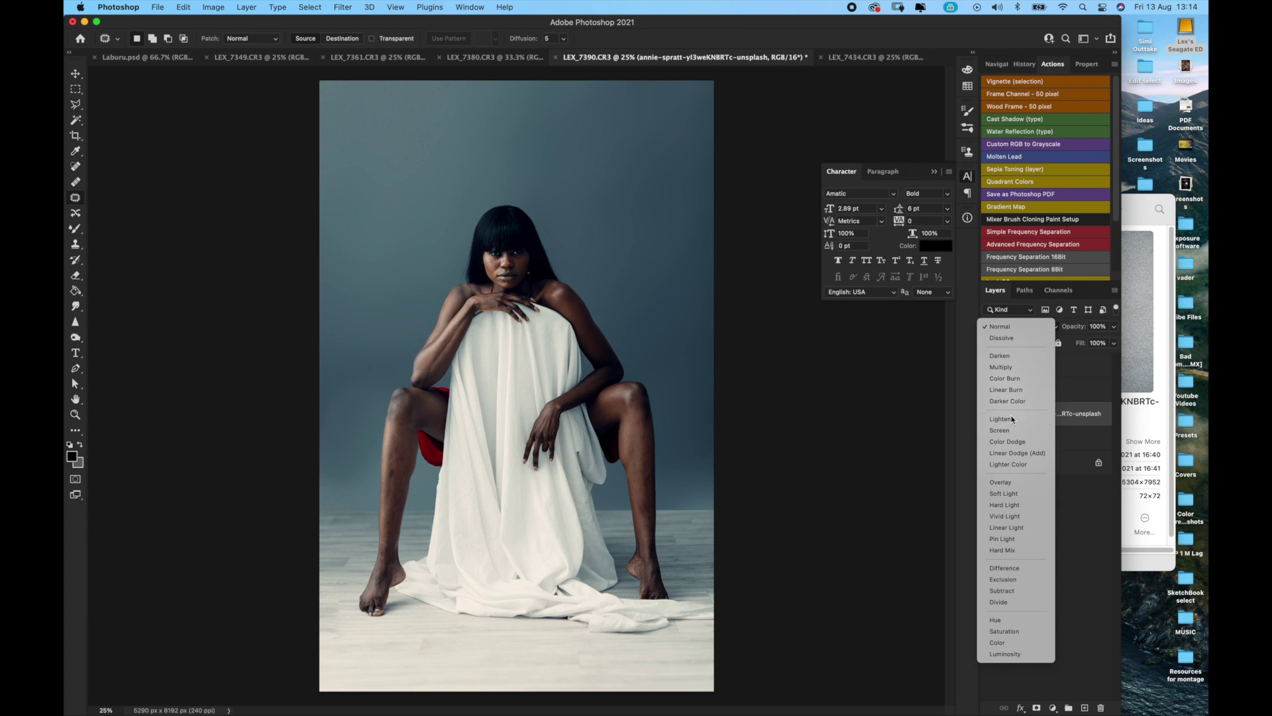
Set the texture layer to Multiply at 34% opacity, then flatten the image
click(1010, 367)
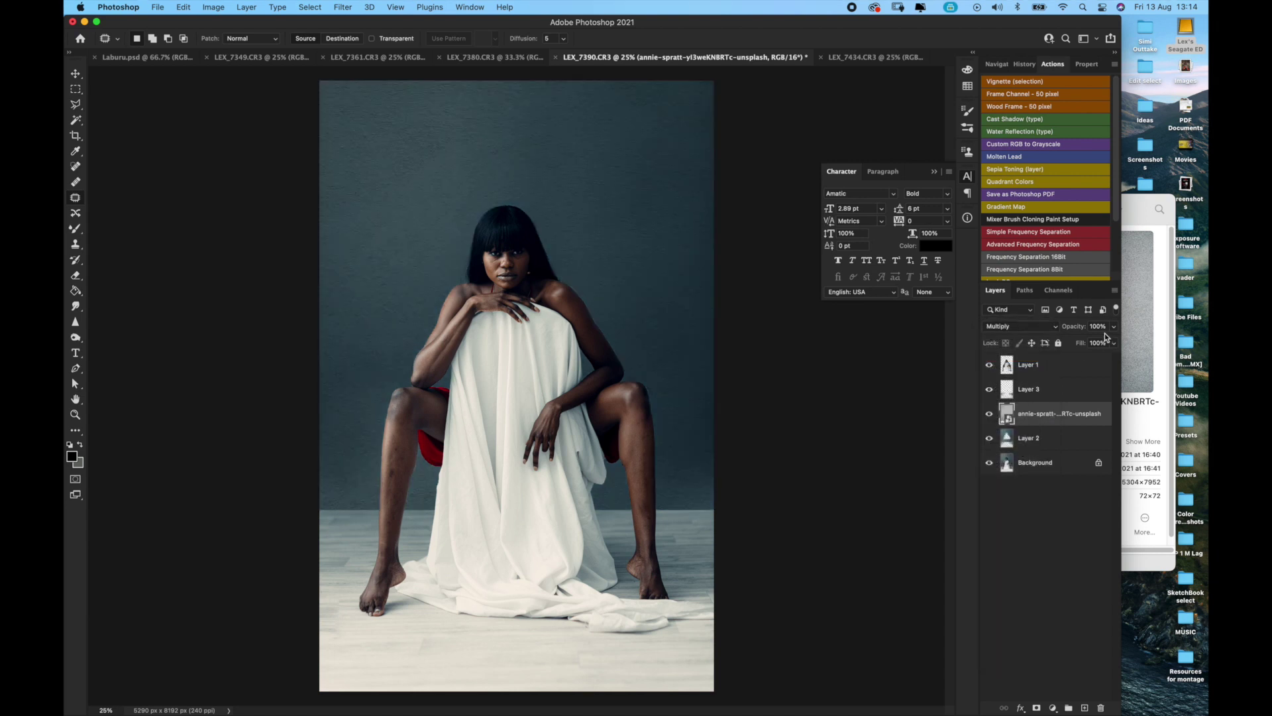
drag(1114, 326, 1076, 342)
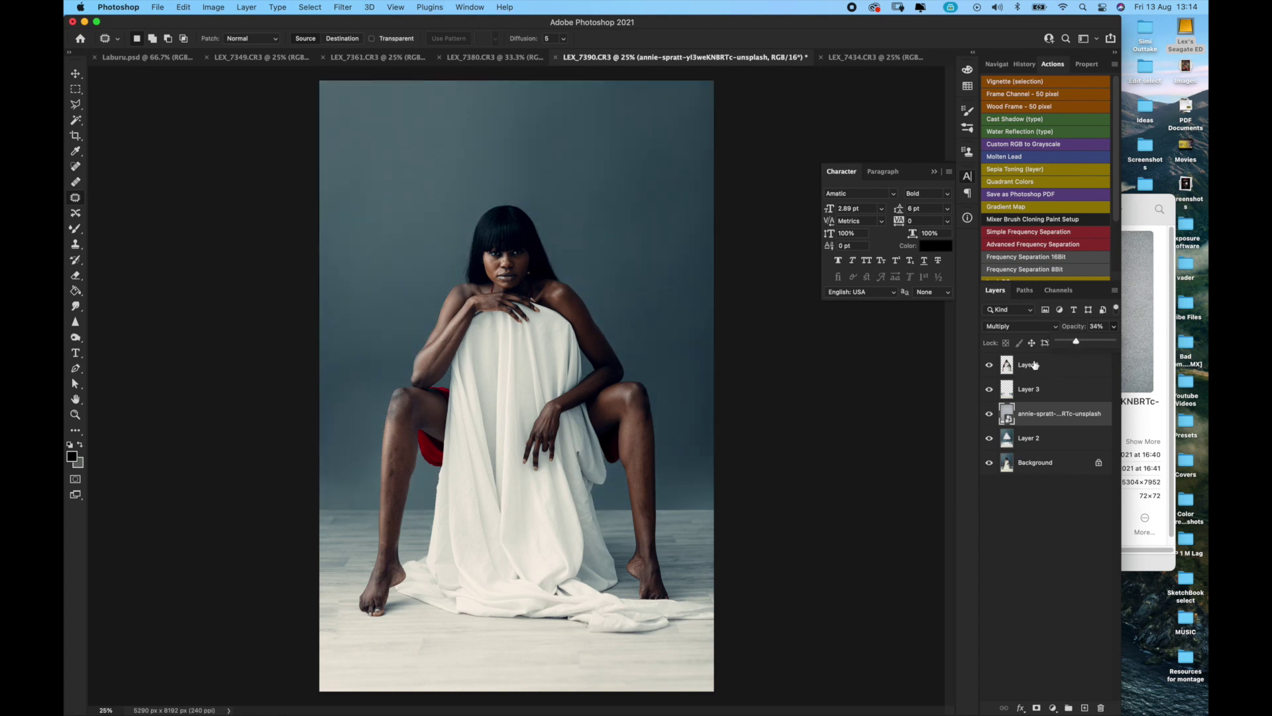
click(1035, 366)
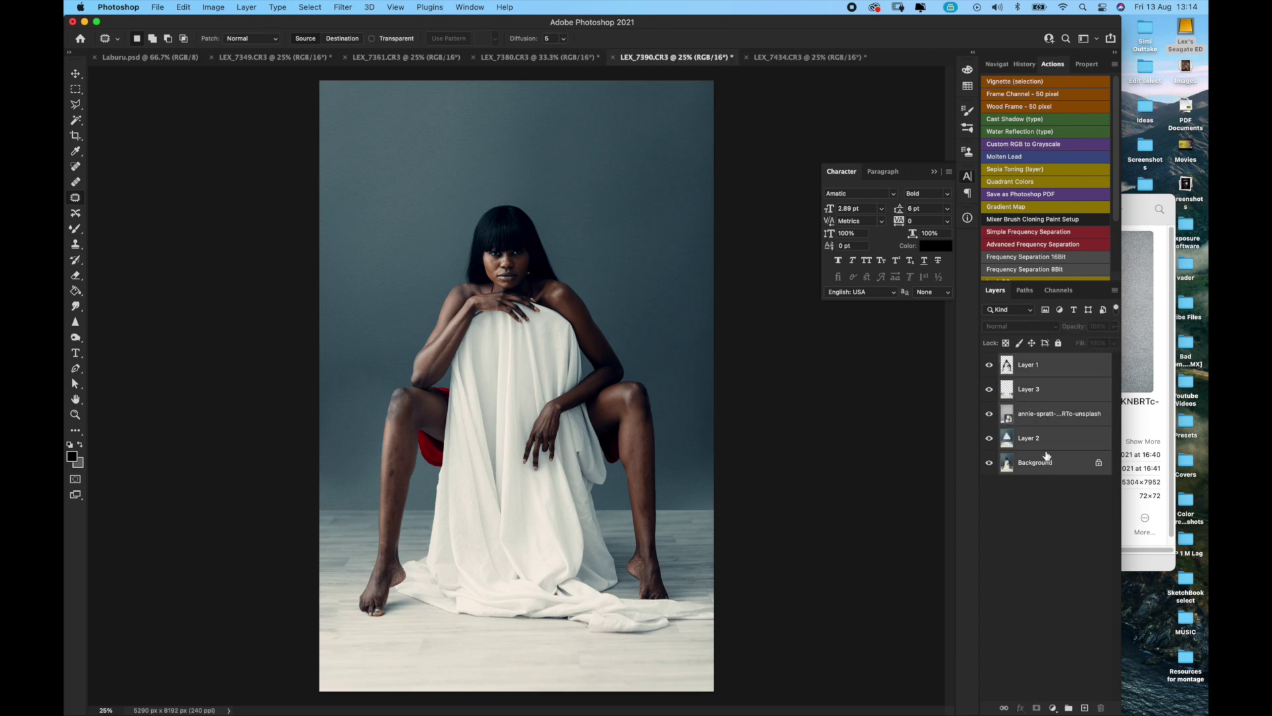
key(super+shift+e)
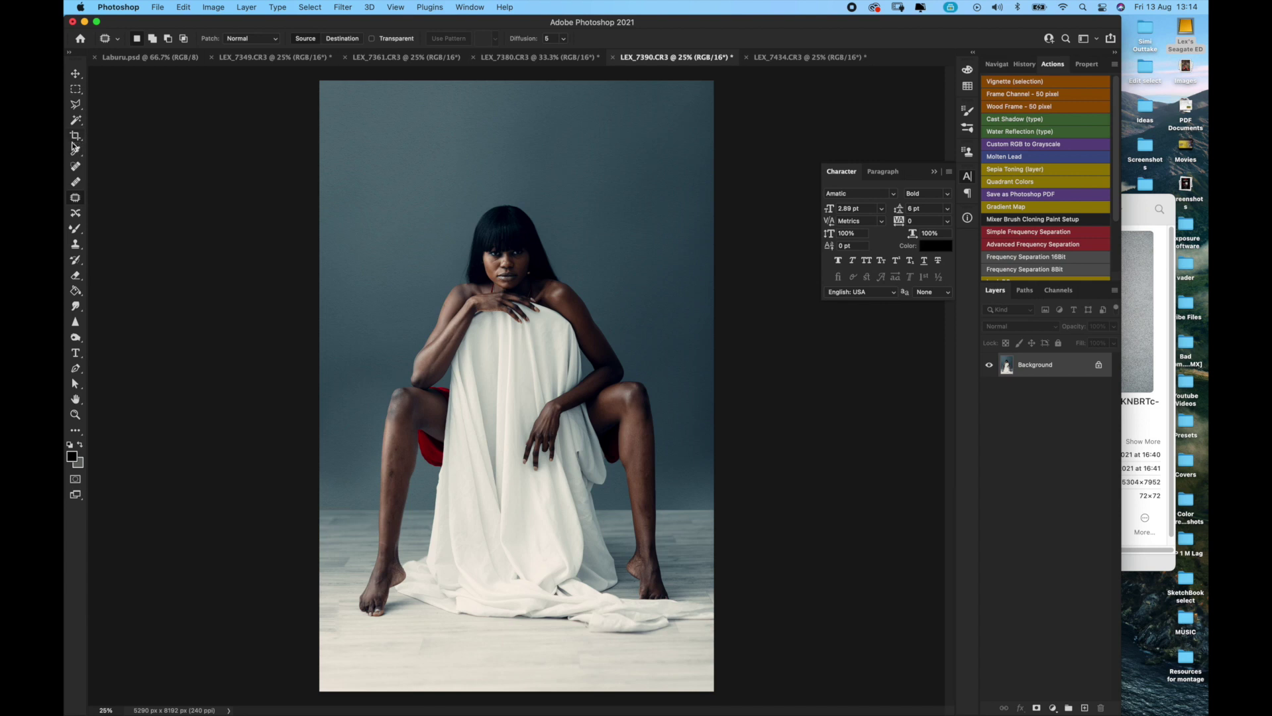
Crop outward on both sides to widen the canvas to 6324 × 8192 px
click(76, 150)
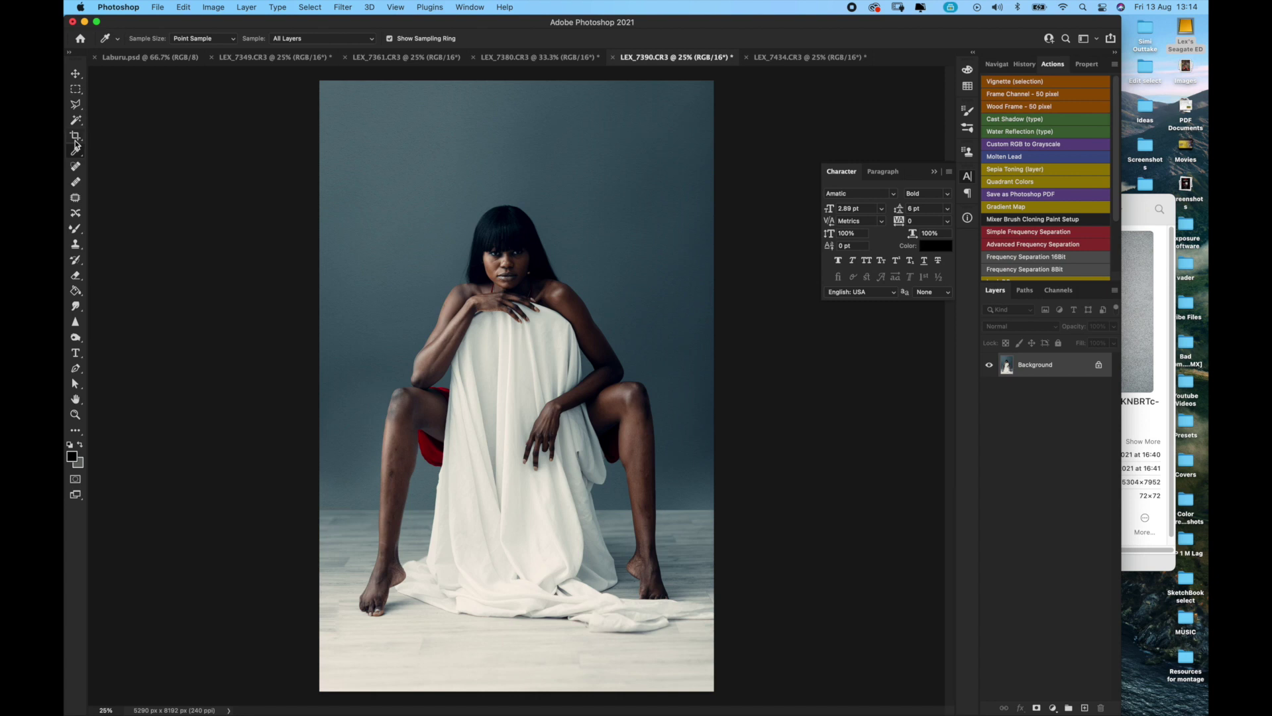
click(76, 135)
drag(319, 369, 281, 369)
key(Return)
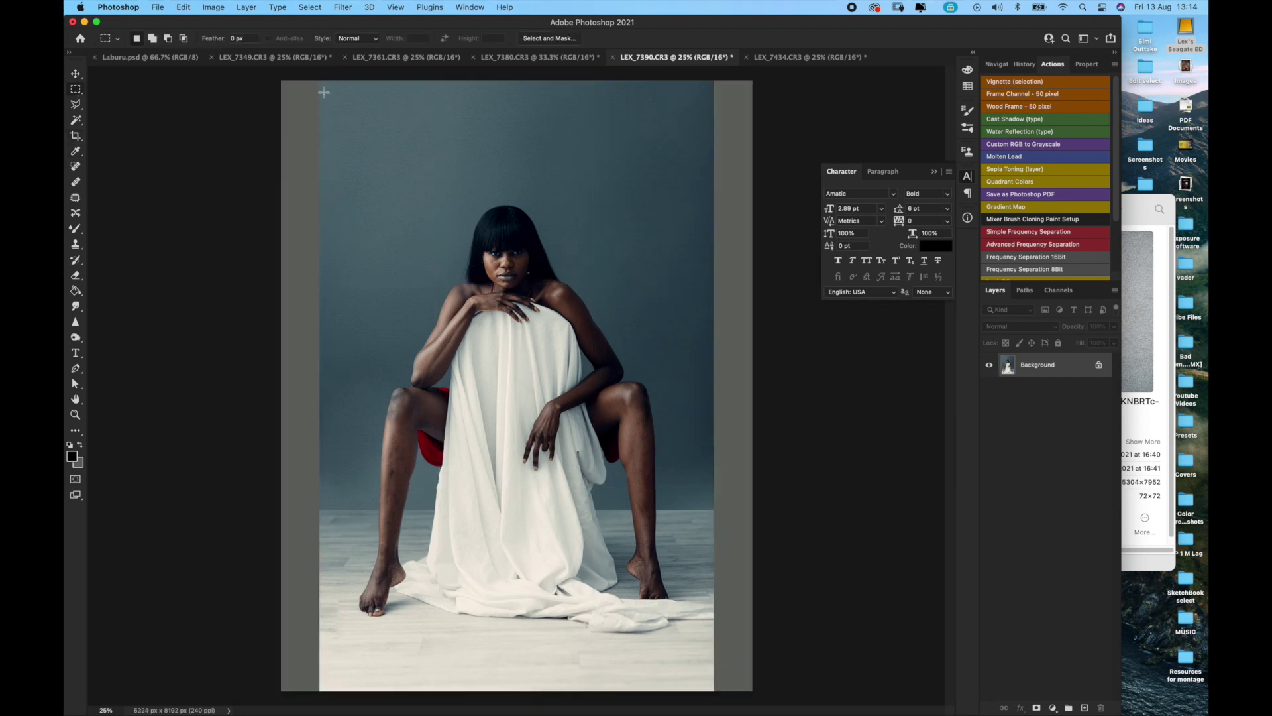
Select both new grey side strips and content-aware fill them with backdrop and floor
click(76, 89)
drag(282, 81, 323, 691)
drag(710, 79, 829, 702)
key(Delete)
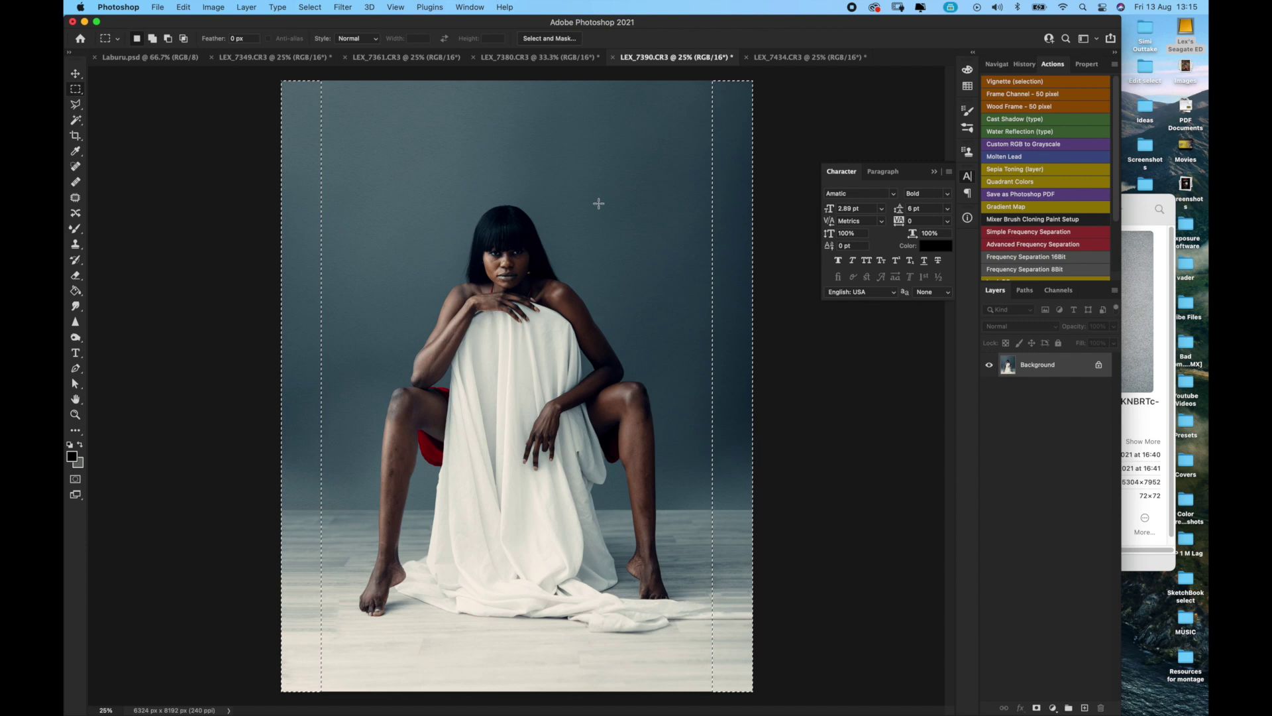
key(super+d)
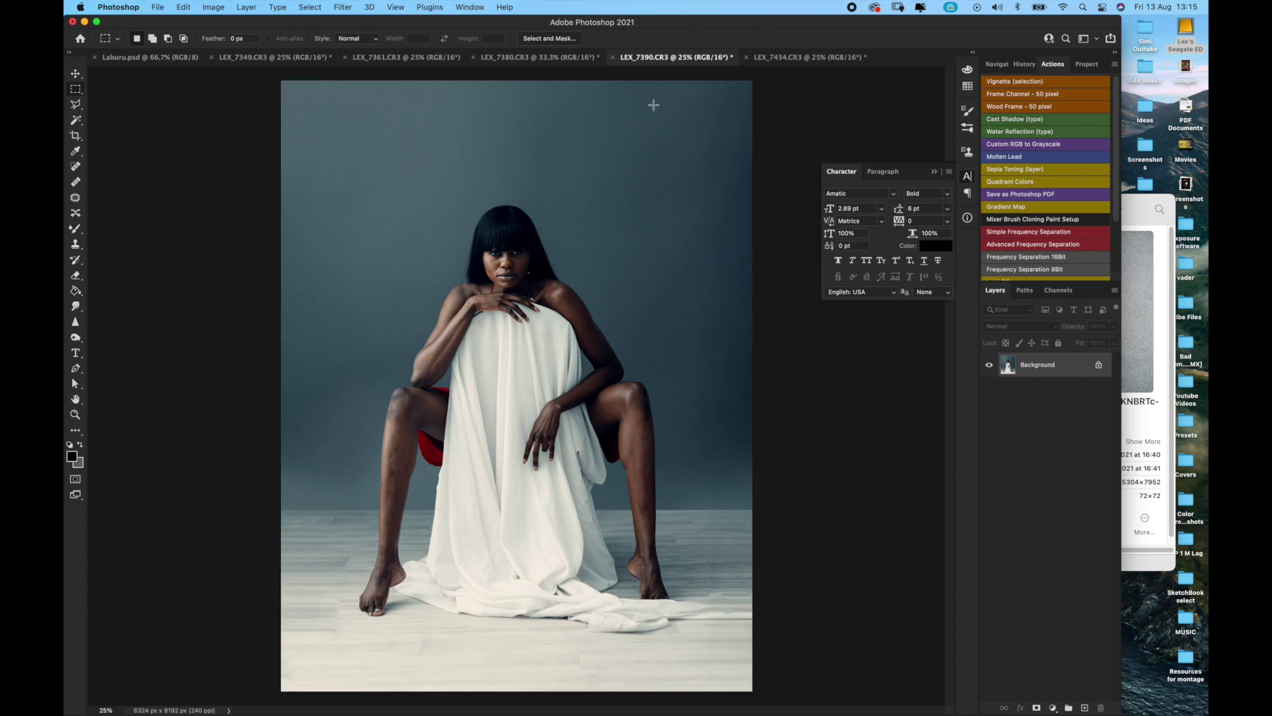